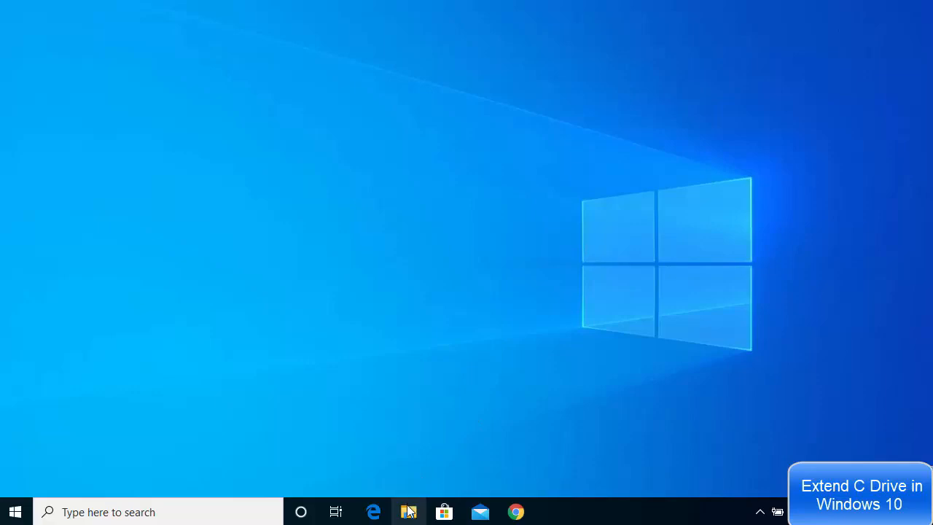
- Check the free space on Local Disk (C:) and Data Disk (E:) in File Explorer and minimize its window
left_click(409, 511)
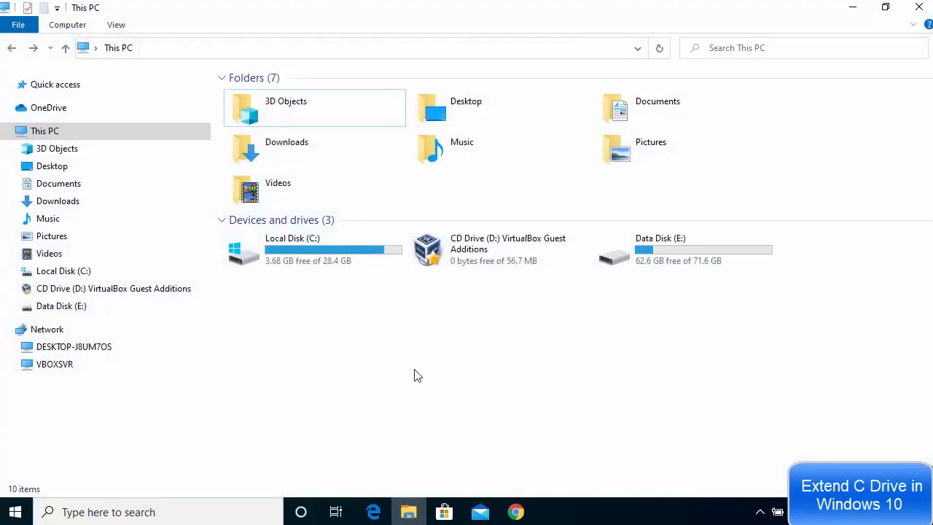
left_click(71, 128)
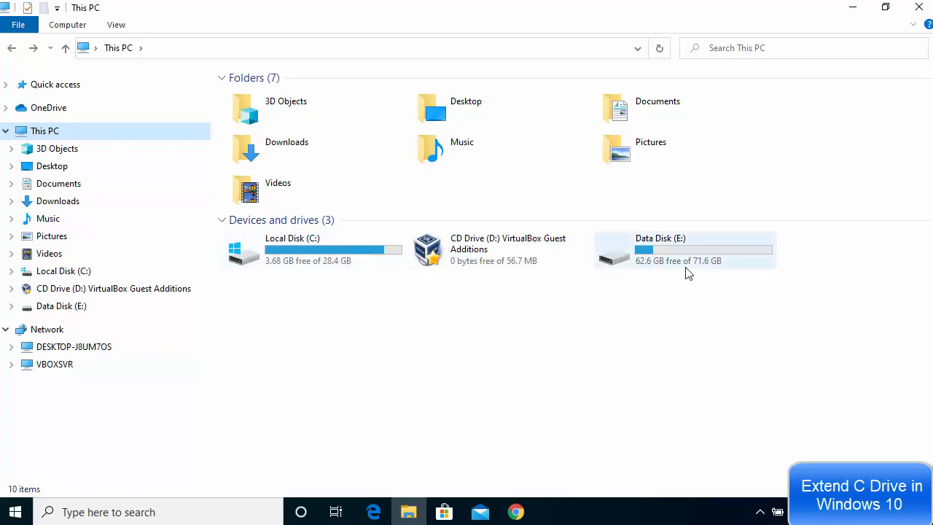
left_click(635, 340)
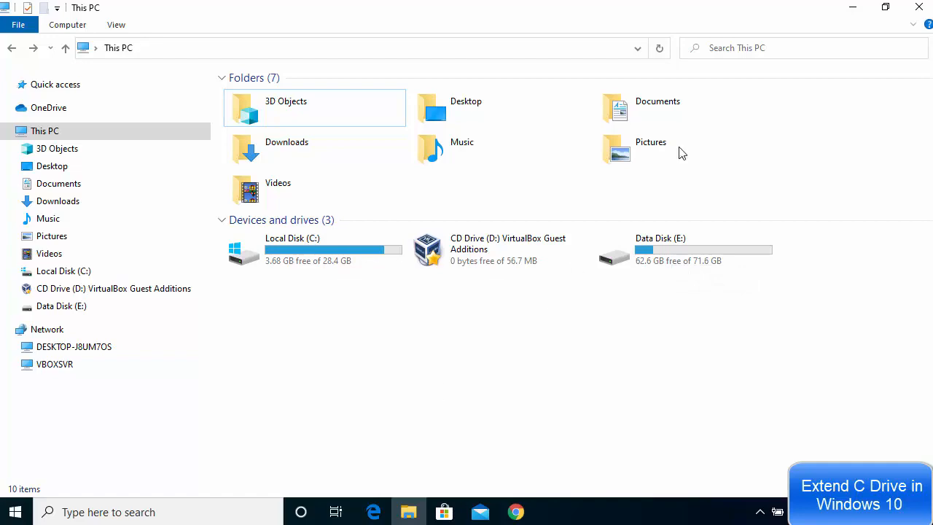
left_click(851, 9)
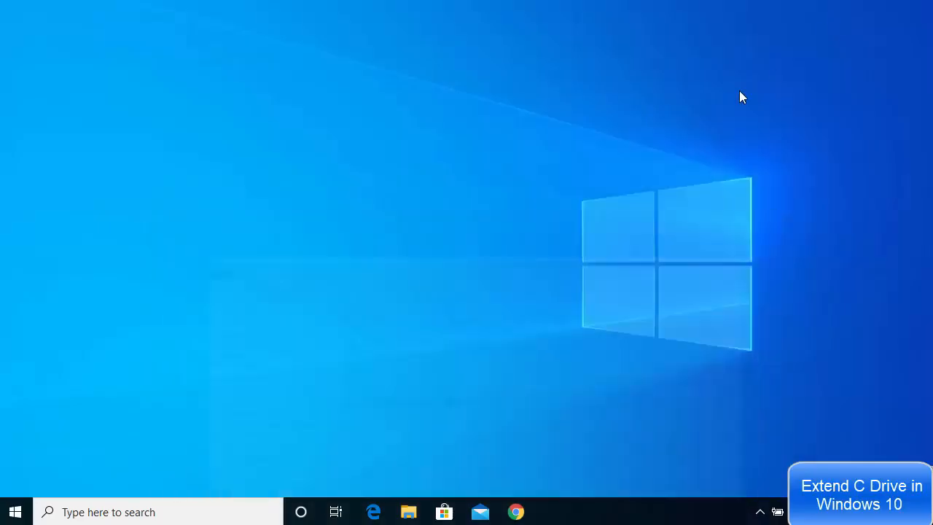
- Search Windows for "disk mange", open Create and format hard disk partitions, and maximize the Disk Management window
left_click(129, 511)
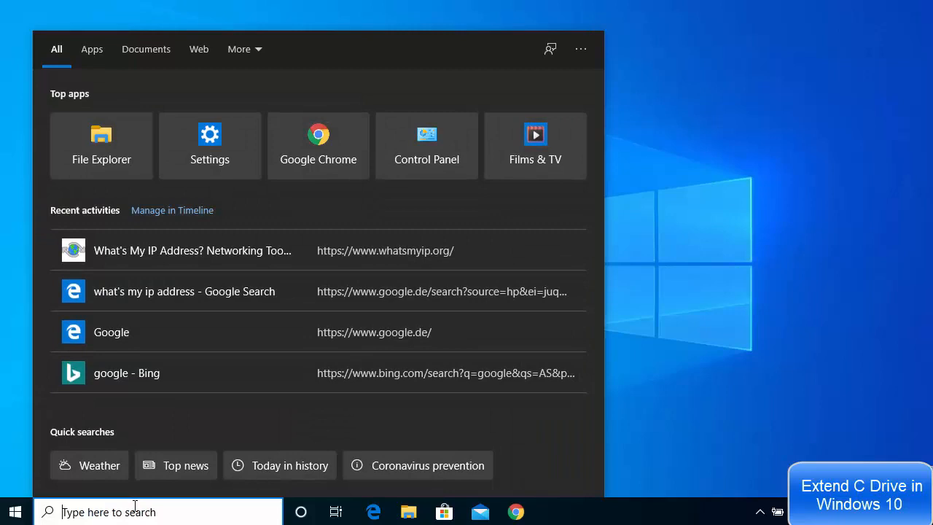
type("disk mange")
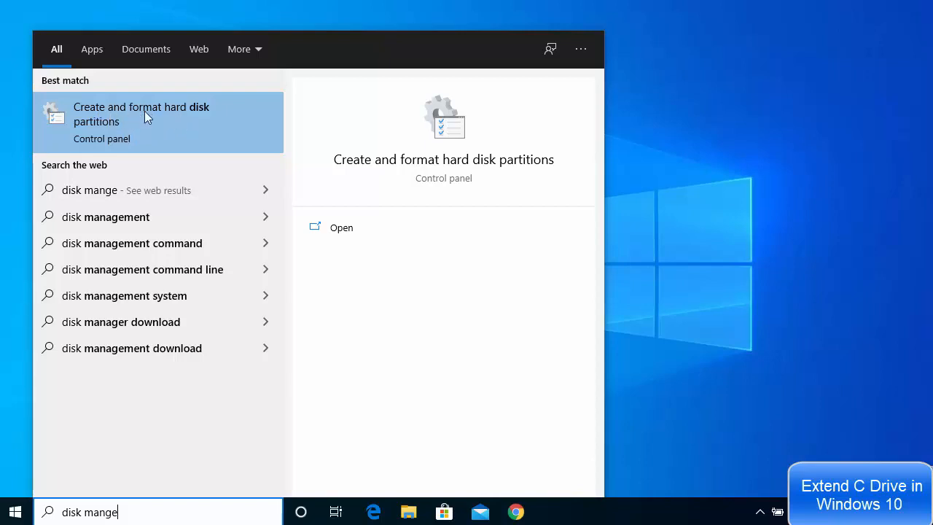
left_click(144, 111)
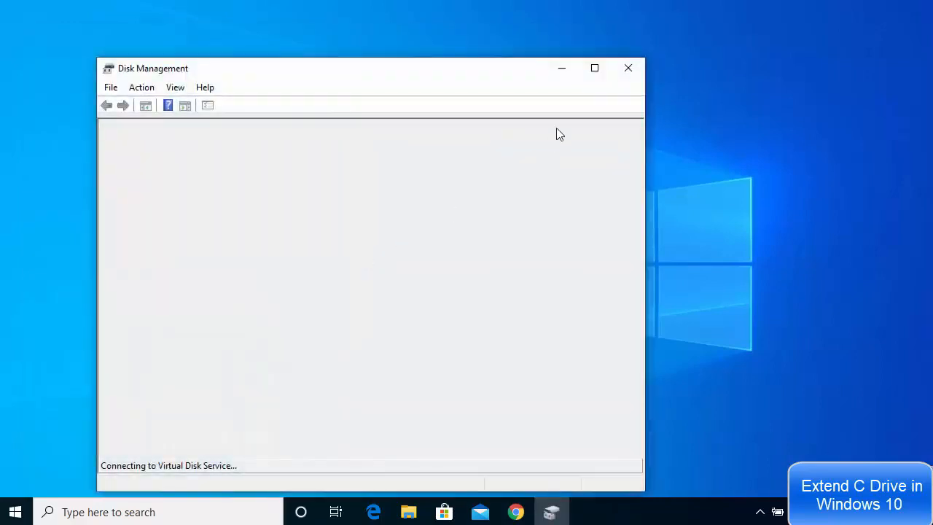
left_click(593, 71)
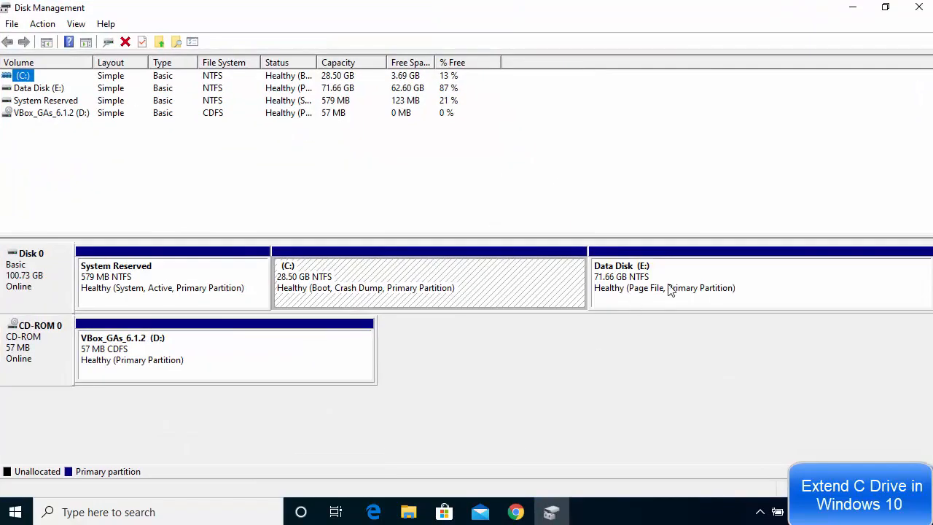
left_click(476, 355)
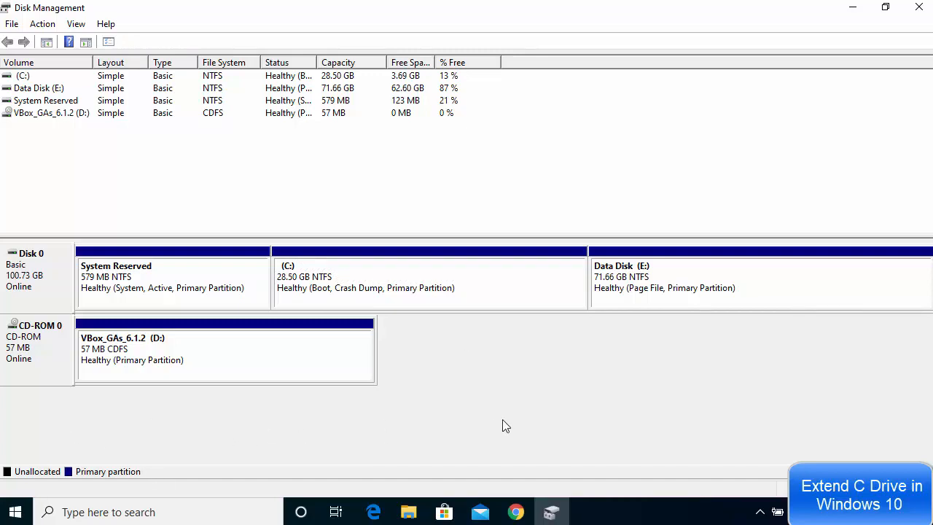
- Examine the C: and Data Disk (E:) partitions on Disk 0
left_click(458, 283)
left_click(688, 287)
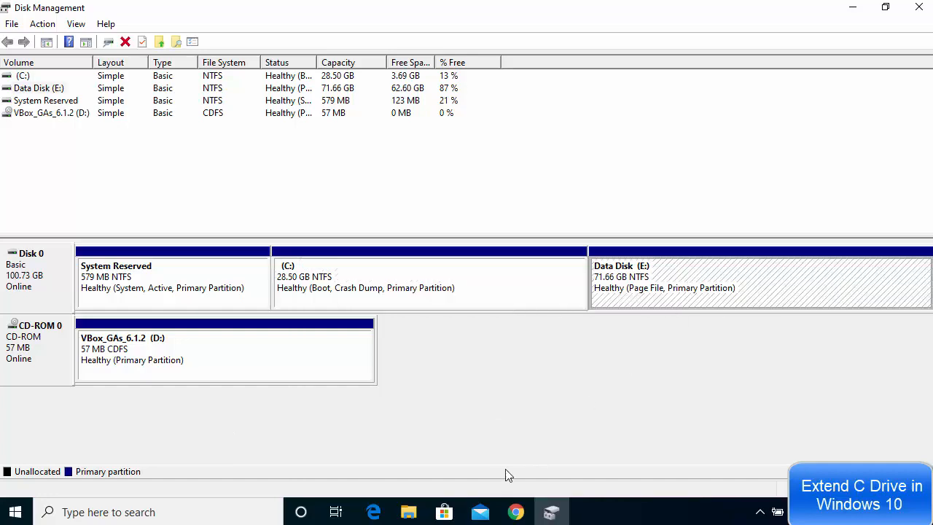
left_click(408, 512)
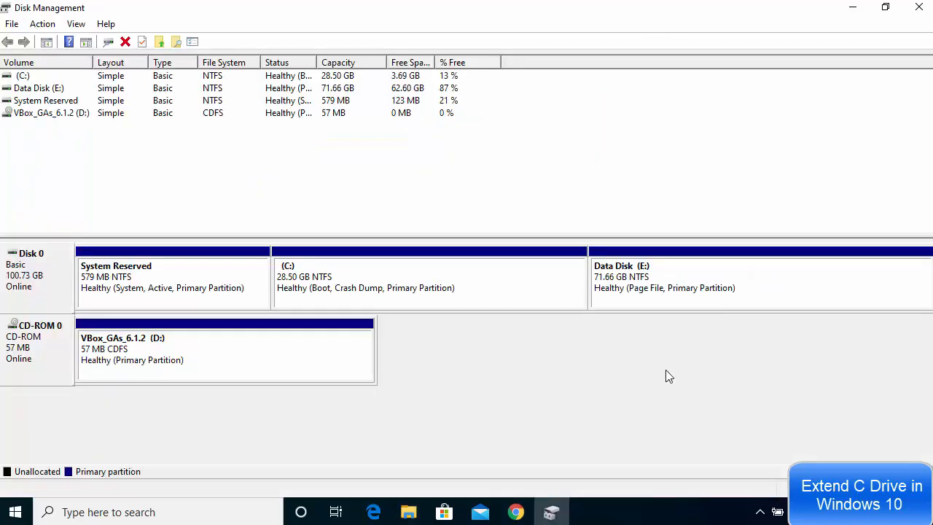
- Open the Shrink Volume settings for Data Disk (E:) and compute 1024 × 20 in Calculator for the shrink amount
right_click(700, 290)
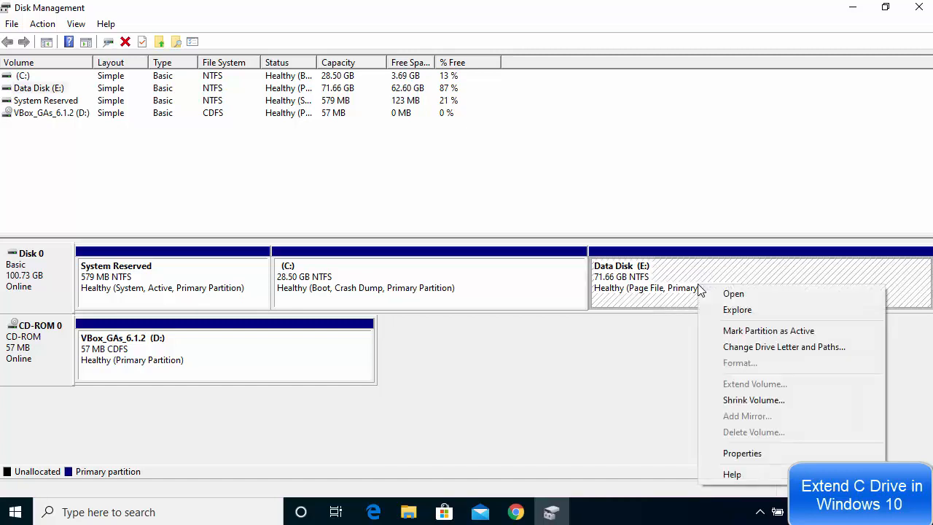
left_click(735, 400)
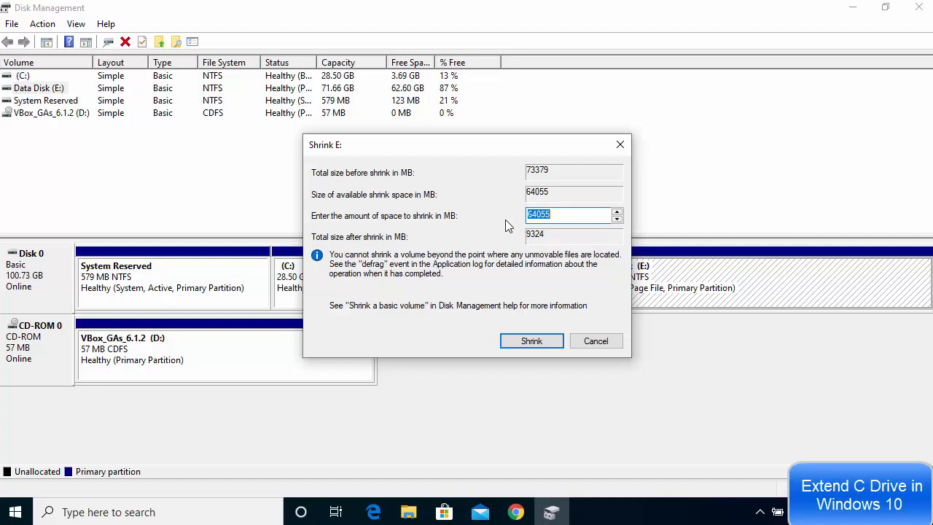
left_click(154, 511)
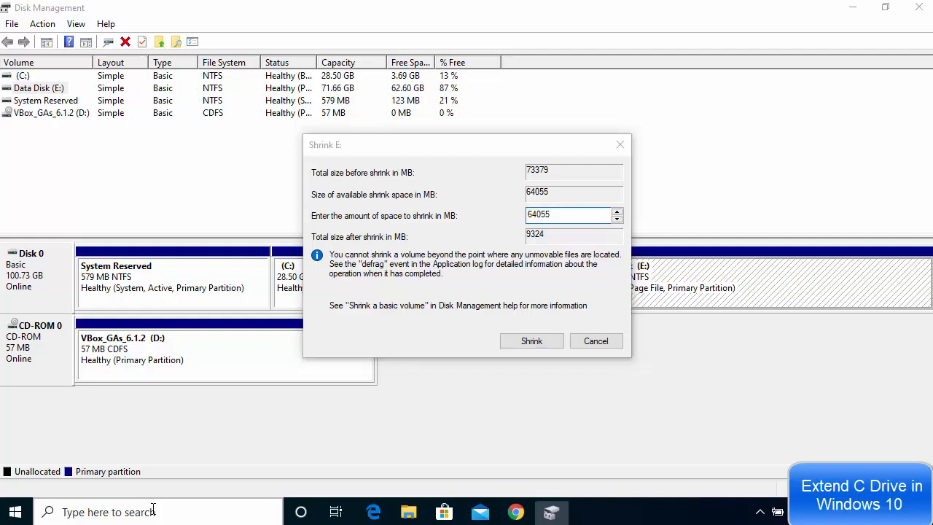
type("cal")
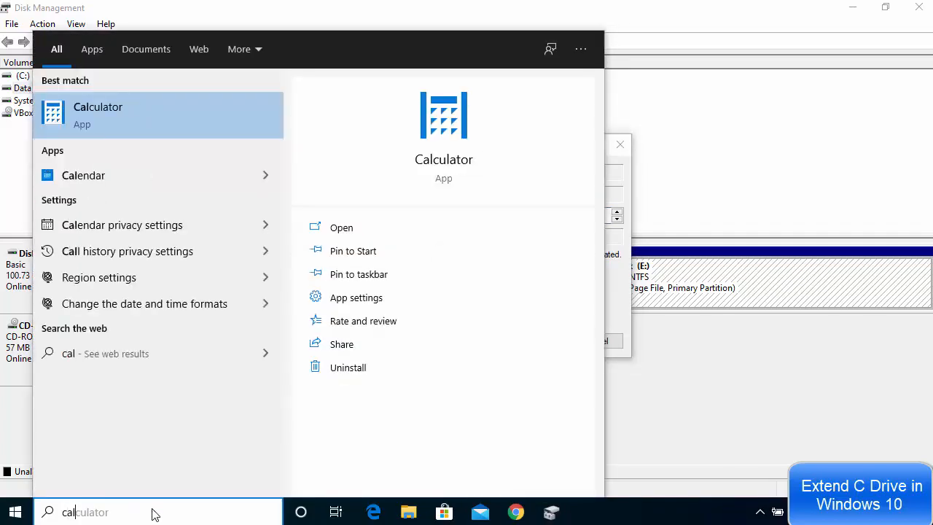
left_click(175, 105)
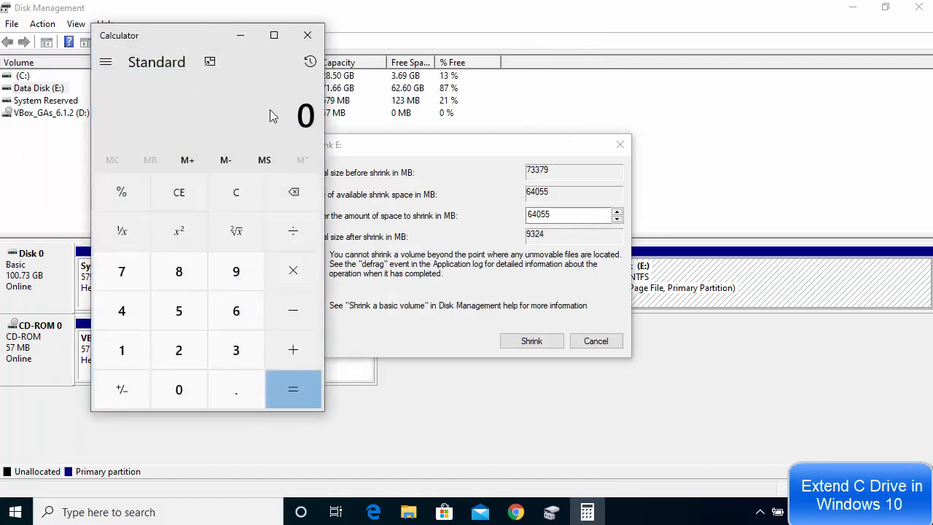
type("1024")
key("asterisk")
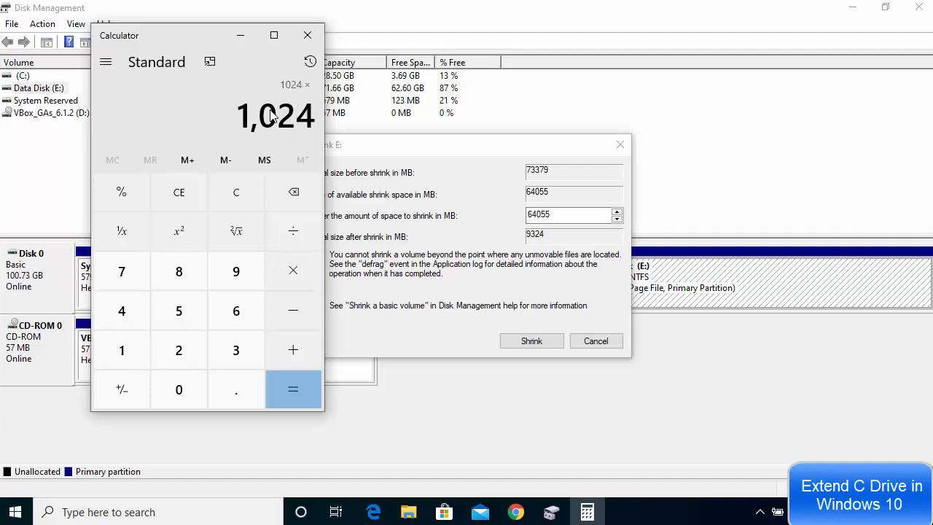
type("20")
key("Return")
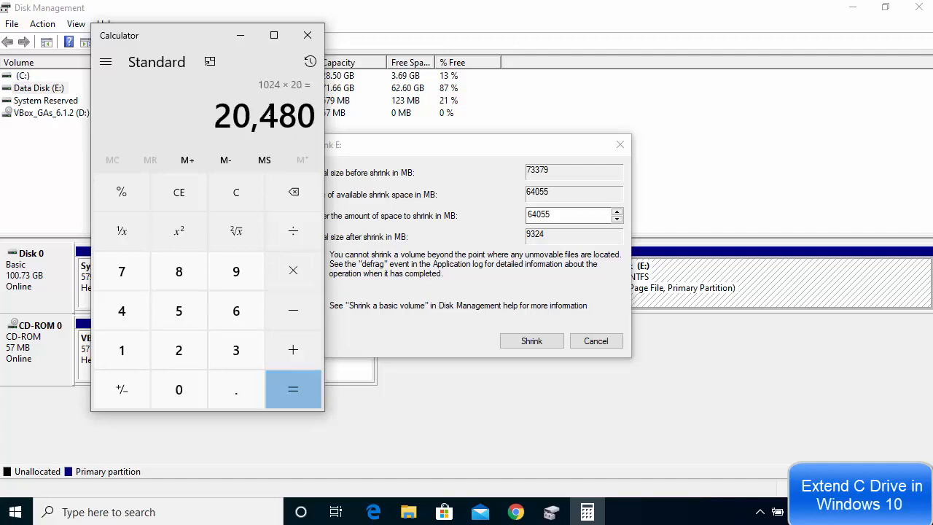
- Set the amount of space to shrink to 20480 MB and shrink Data Disk (E:)
double_click(544, 215)
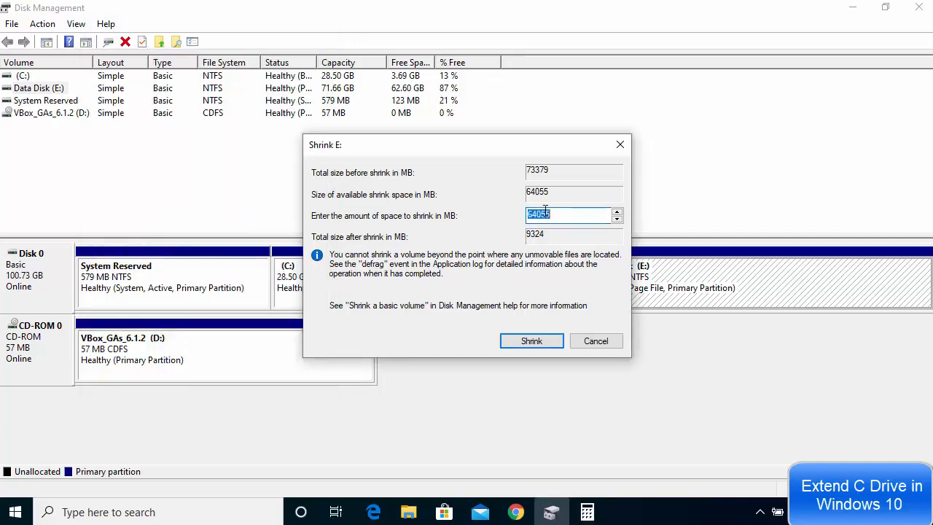
type("20480")
left_click(527, 344)
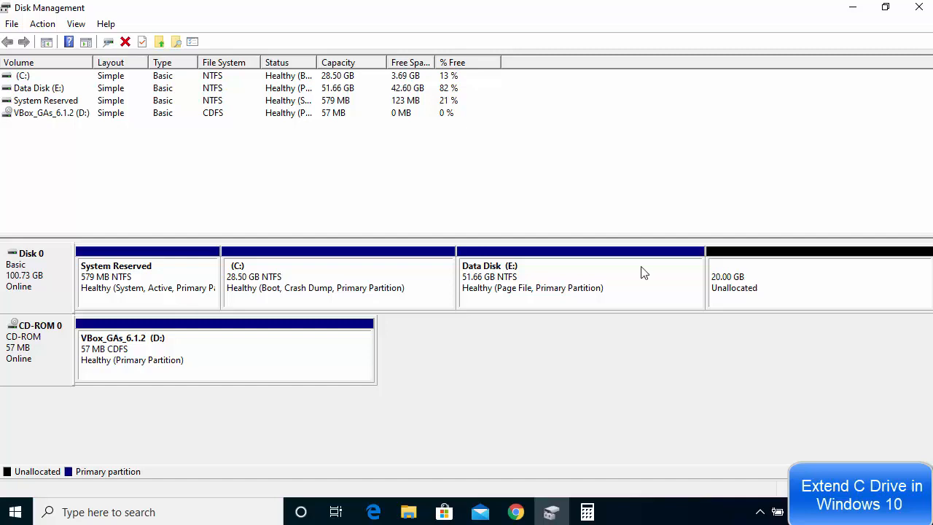
- Start a new simple volume in the 20 GB unallocated space on Disk 0, using the full 20480 MB
left_click(767, 291)
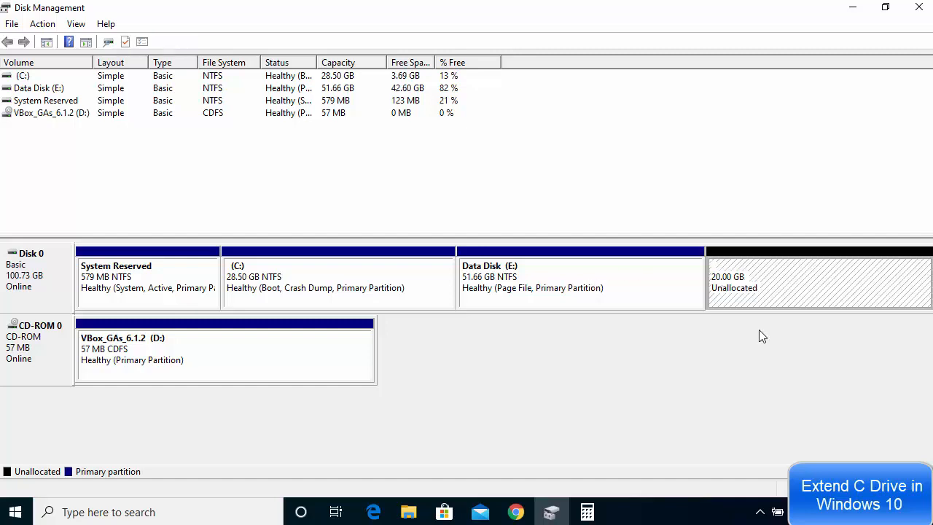
right_click(777, 281)
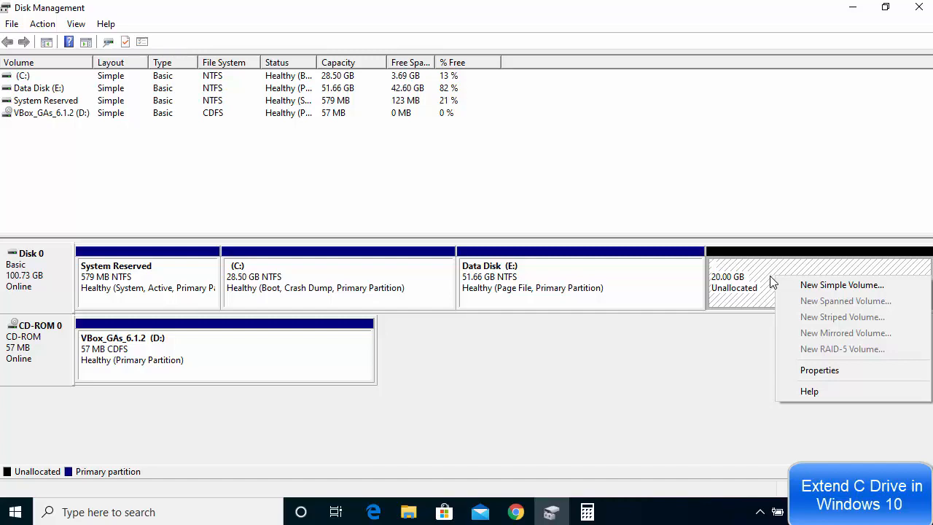
left_click(815, 291)
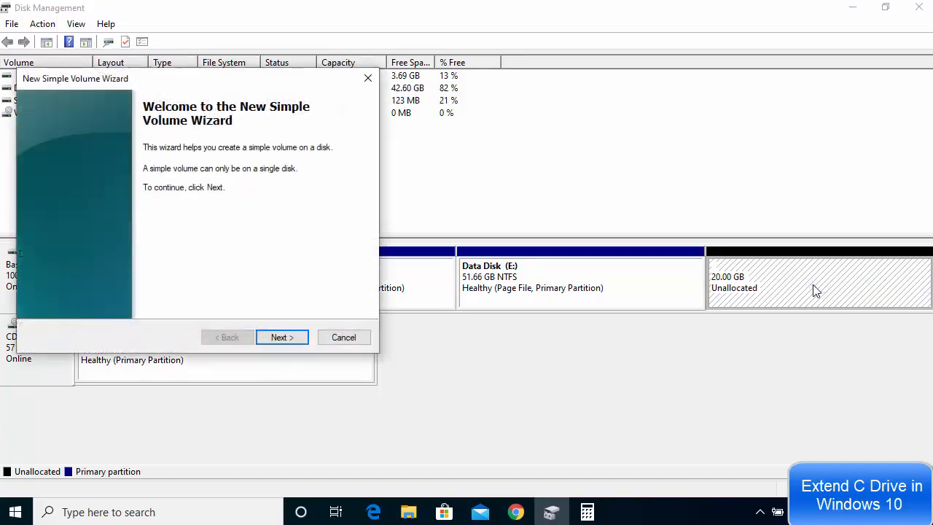
left_click(279, 338)
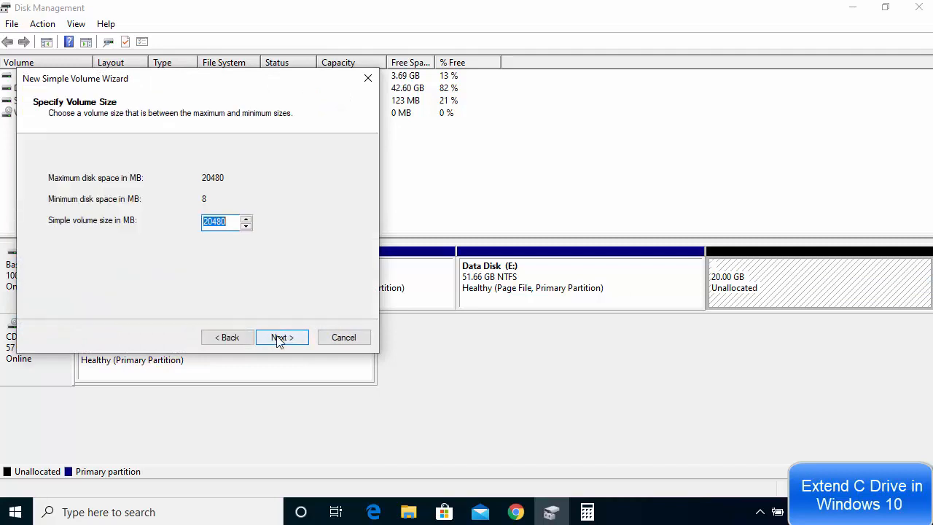
left_click(281, 337)
left_click_drag(194, 79, 505, 130)
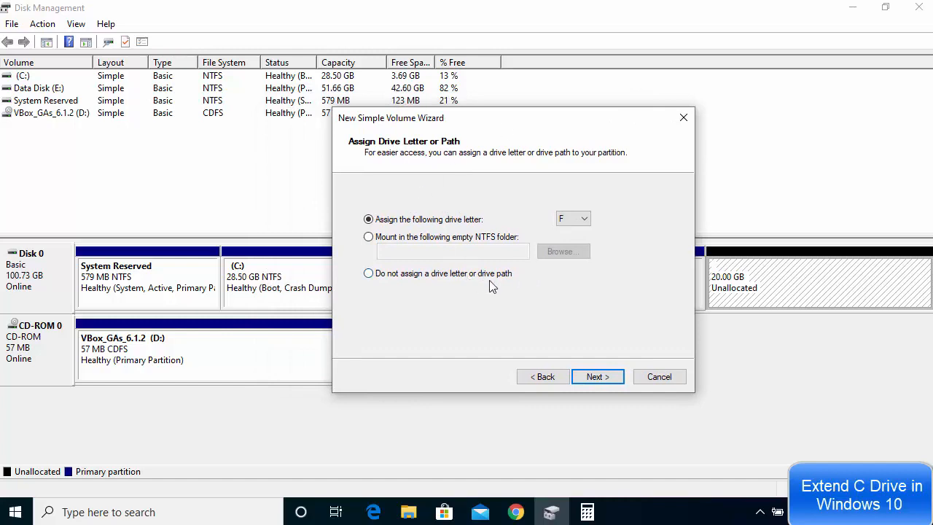
- Assign drive letter F and create the volume as NTFS with default allocation unit size, label New Volume and quick format
left_click(571, 221)
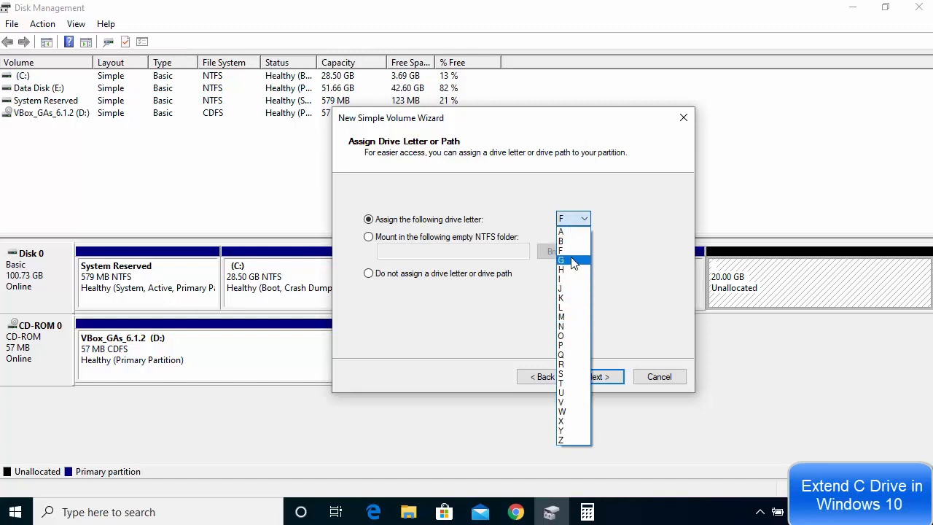
left_click(616, 219)
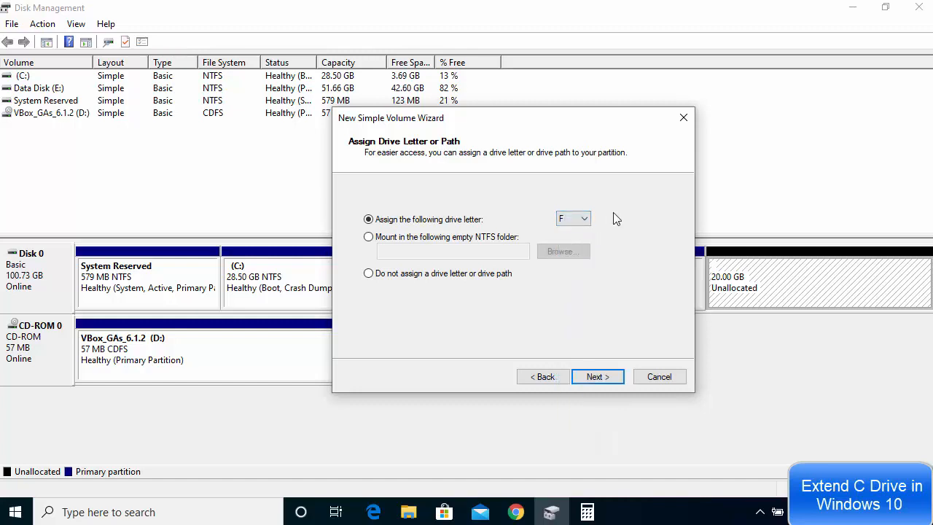
left_click(570, 220)
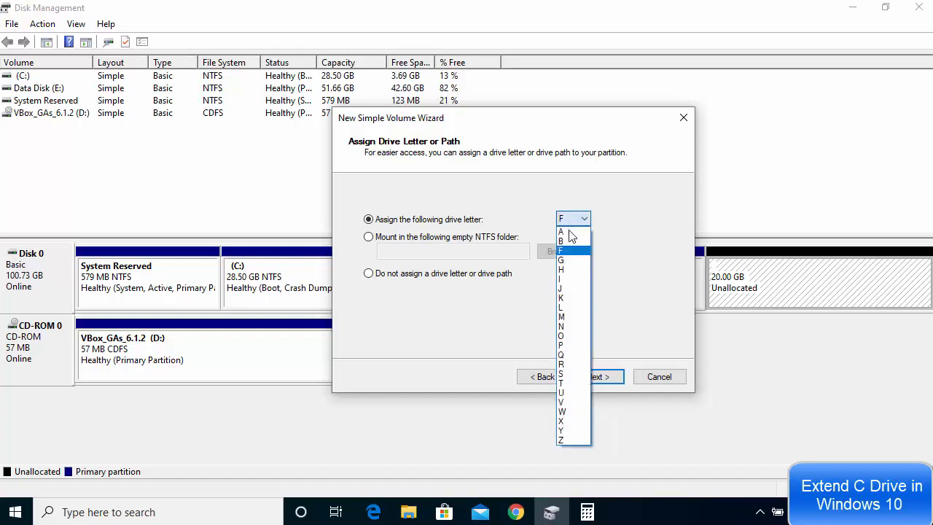
left_click(623, 285)
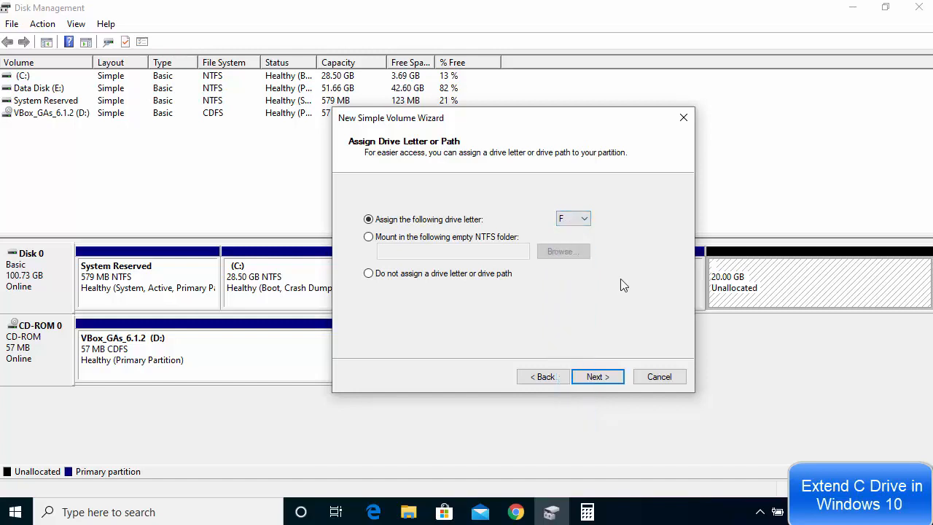
left_click(599, 378)
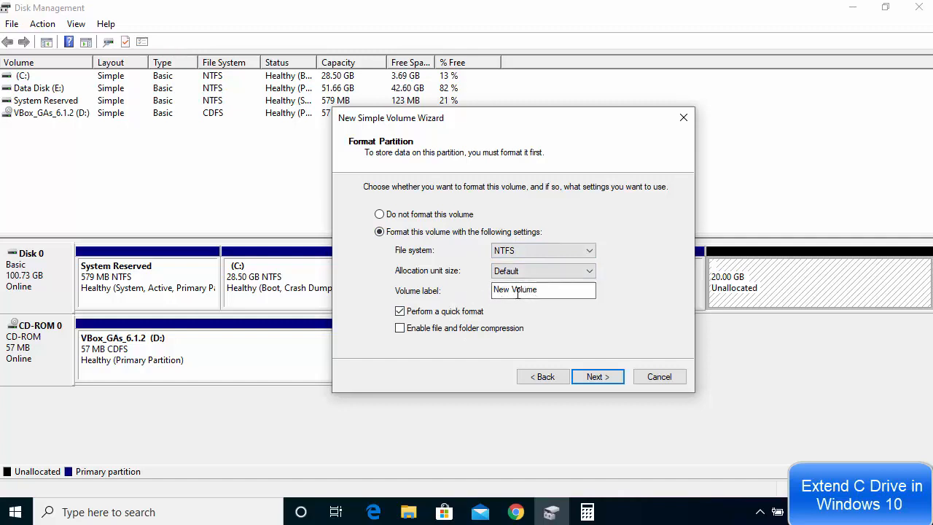
left_click(592, 378)
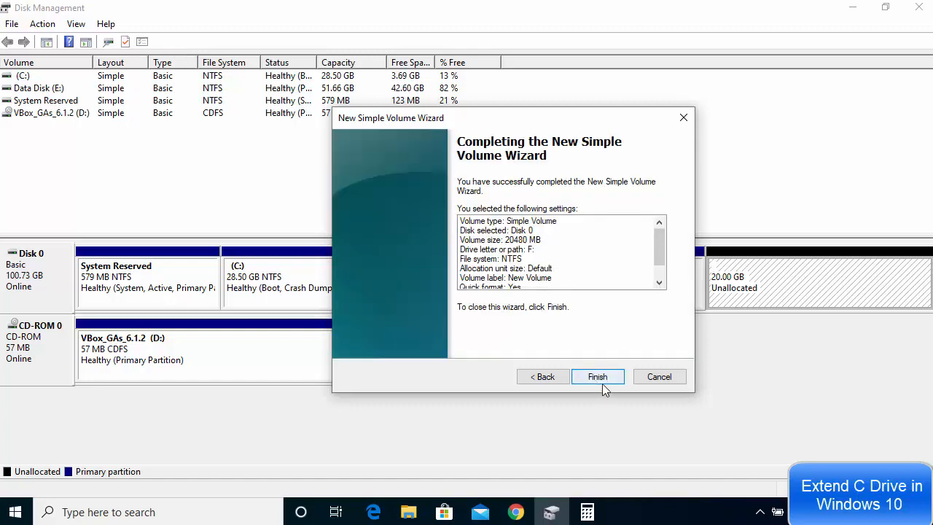
left_click(601, 377)
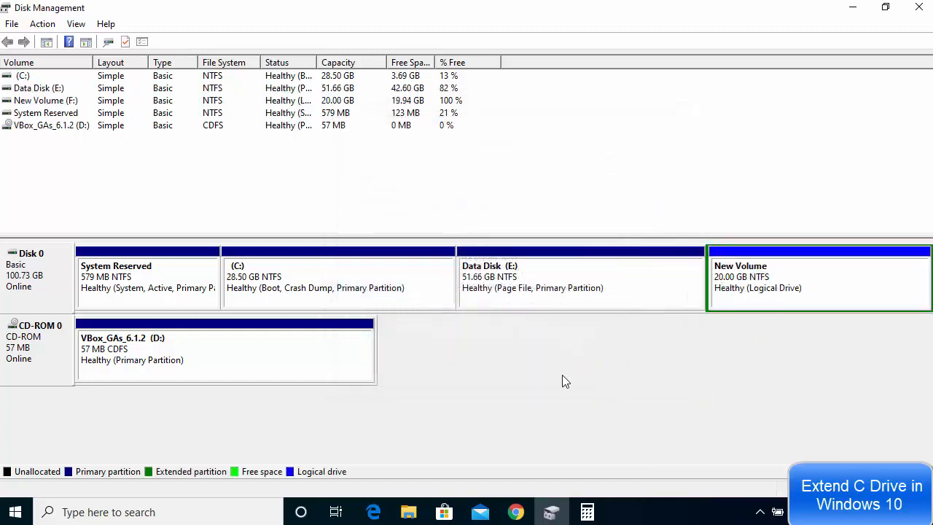
- In File Explorer, move everything on Data Disk (E:), including the BlueStacks folder, to New Volume (F:)
left_click(412, 514)
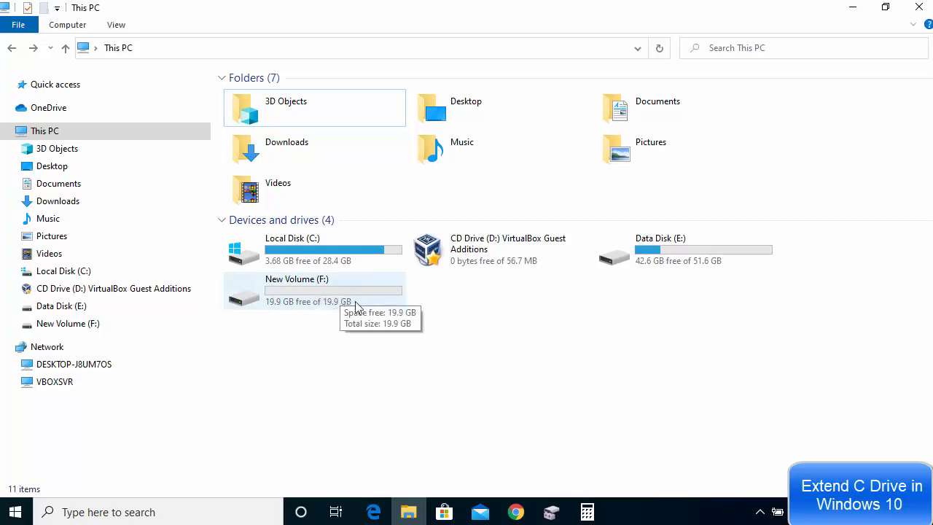
double_click(653, 260)
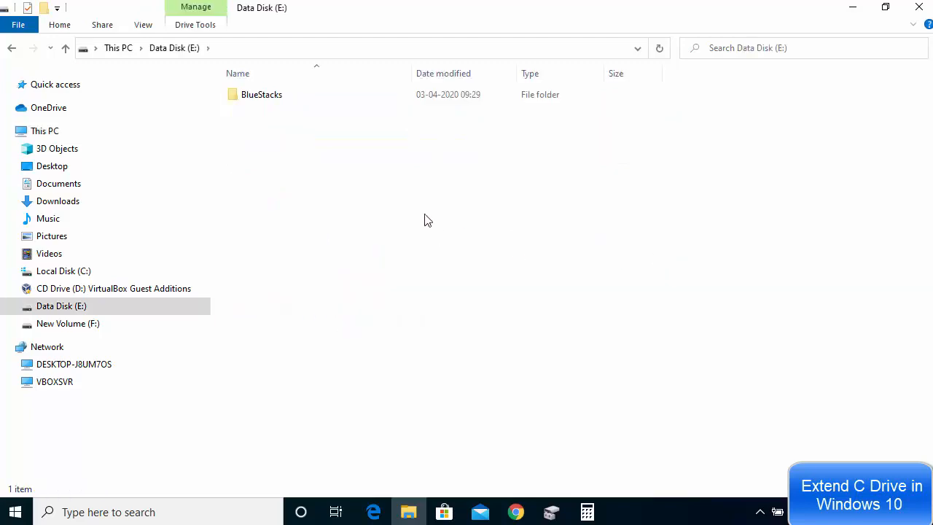
key("ctrl+a")
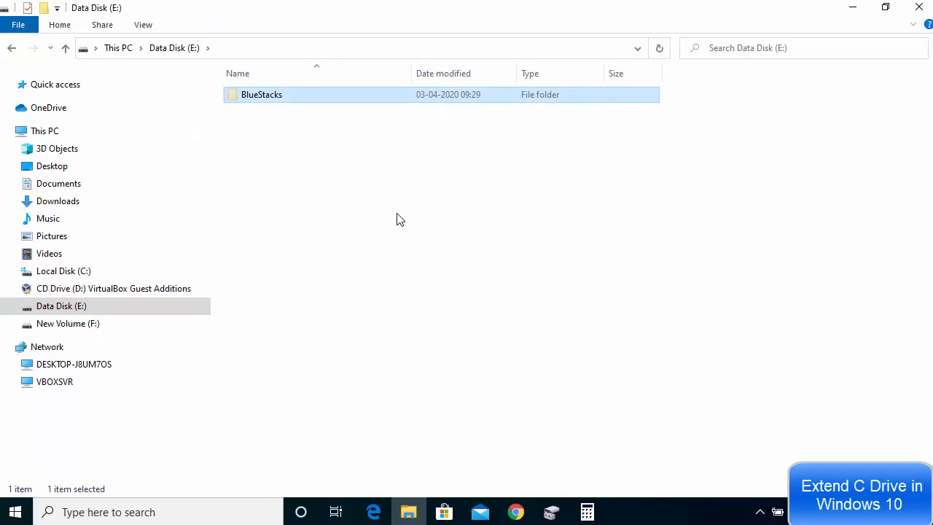
left_click(10, 49)
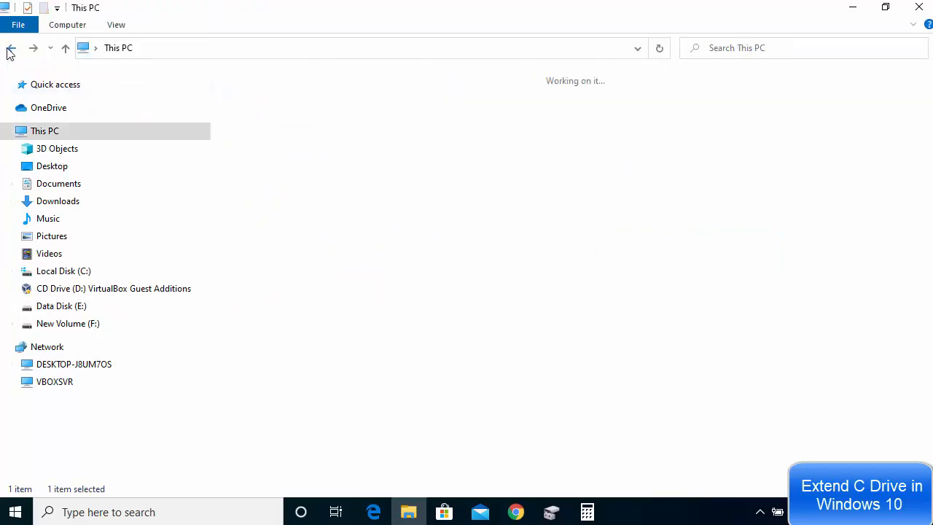
double_click(296, 302)
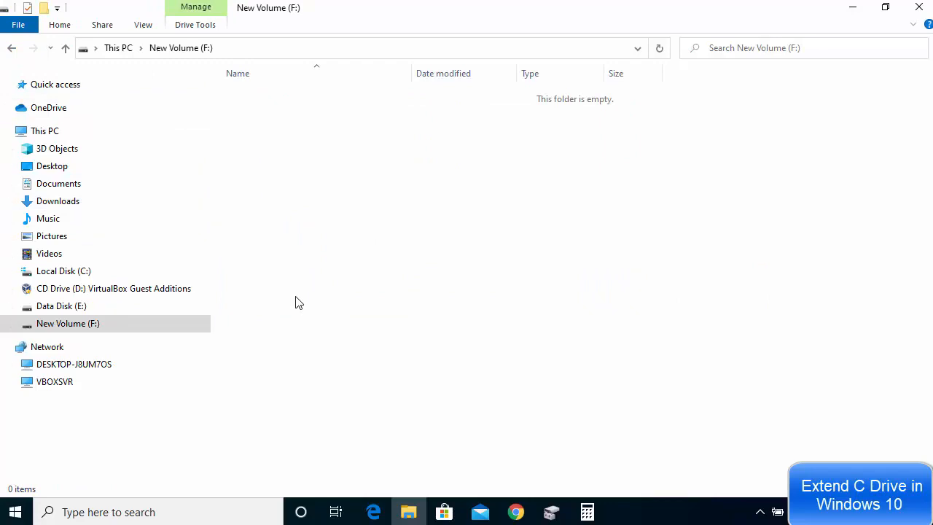
key("alt+Tab")
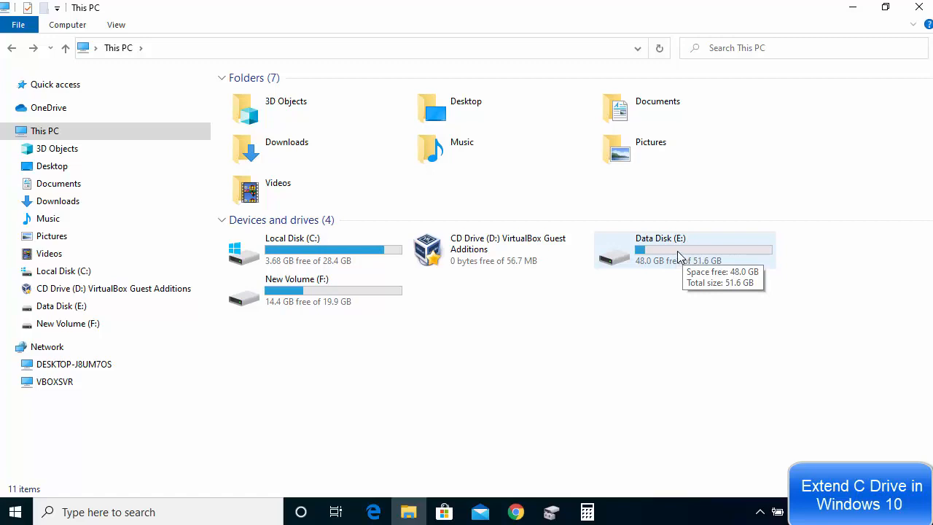
- Switch to Disk Management and check which volume operations, including deletion, are available for Data Disk (E:)
left_click(558, 511)
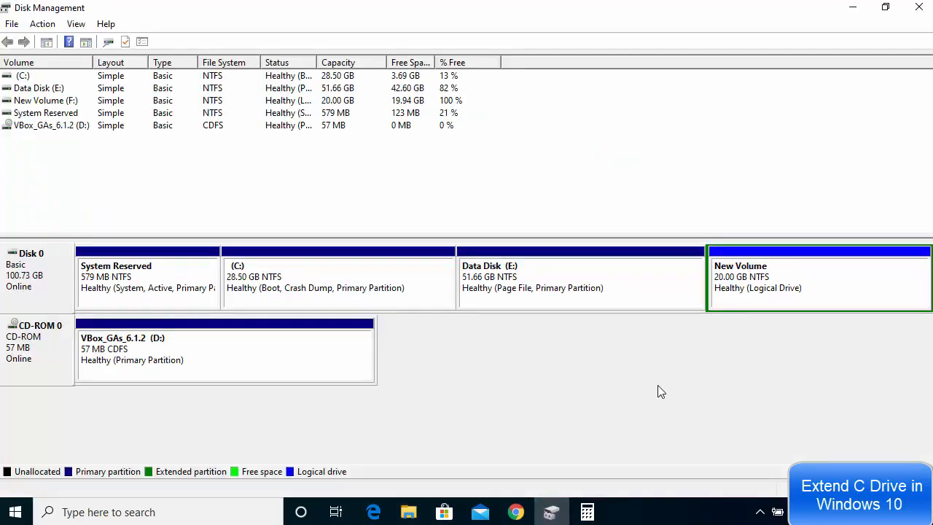
left_click(581, 278)
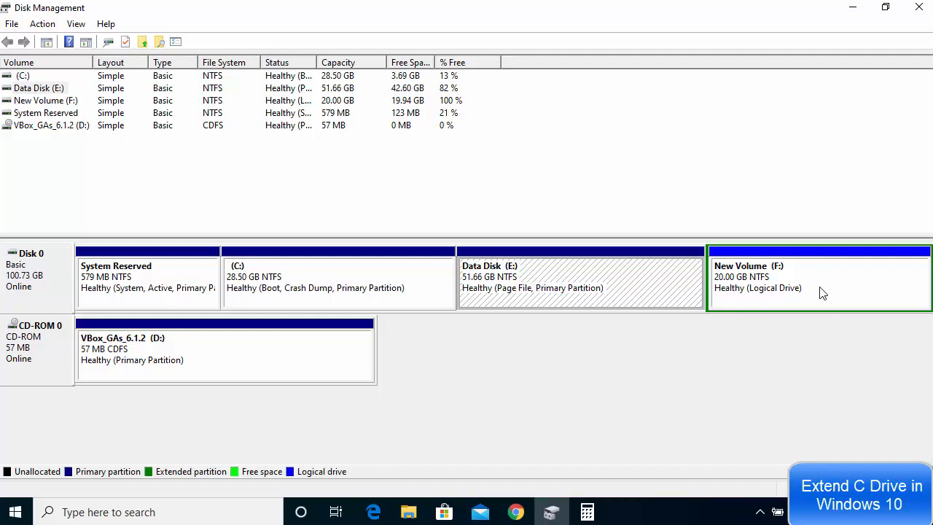
left_click(571, 283)
right_click(571, 281)
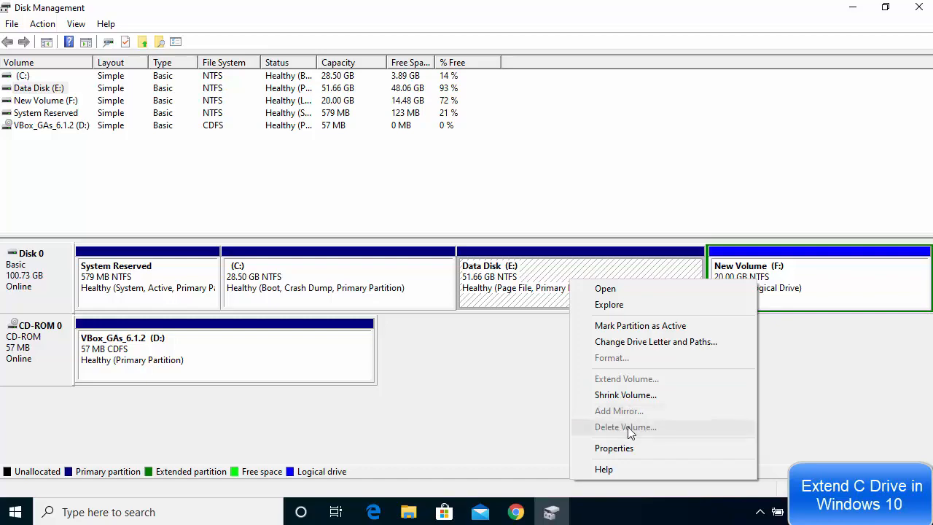
left_click(476, 450)
- Search Windows for Advanced System Settings and open the Virtual Memory settings from the advanced performance options
left_click(150, 511)
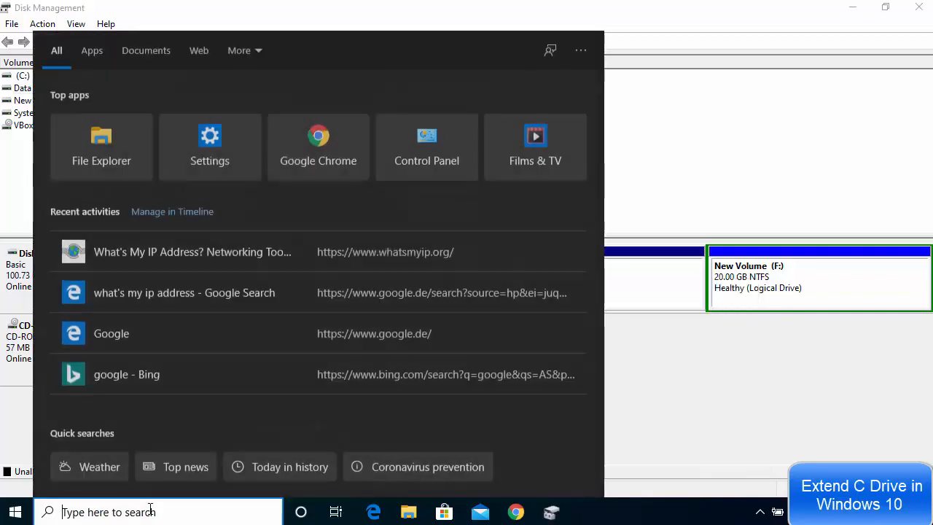
type("Advanced System Settings")
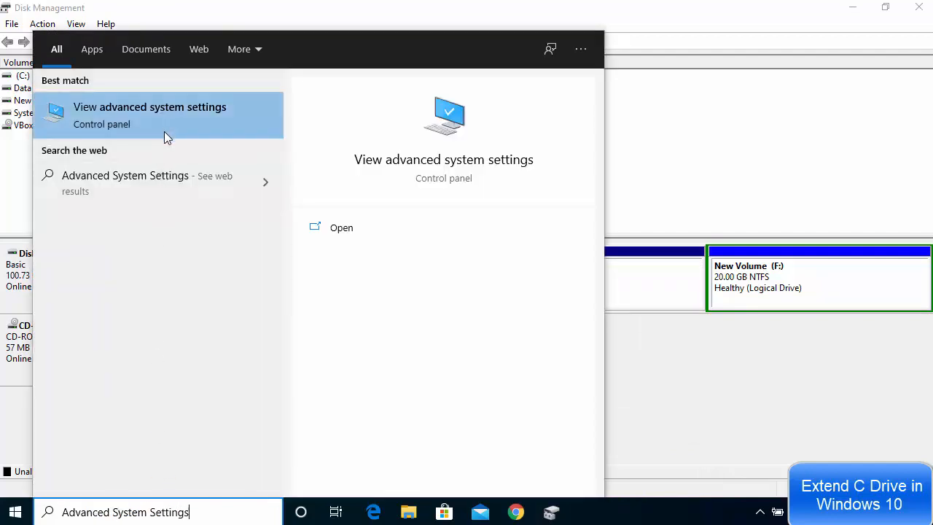
left_click(125, 113)
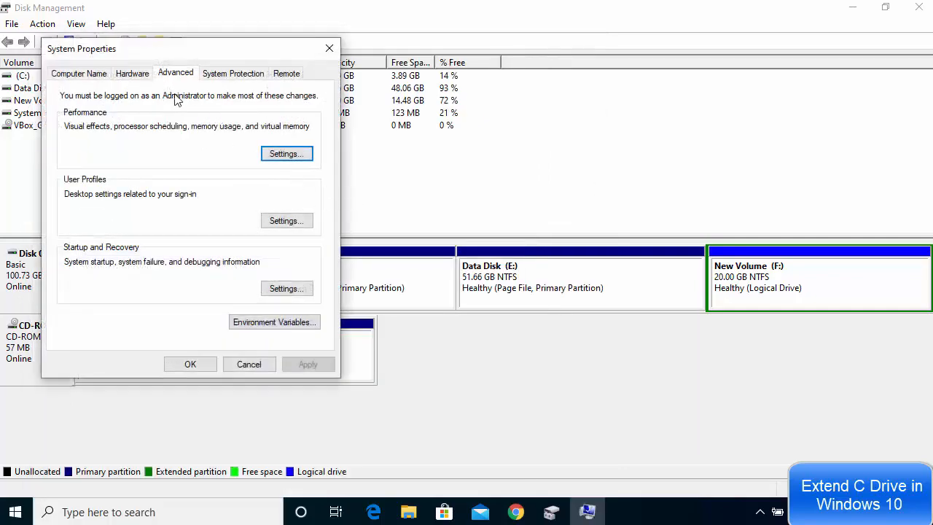
left_click_drag(186, 56, 501, 128)
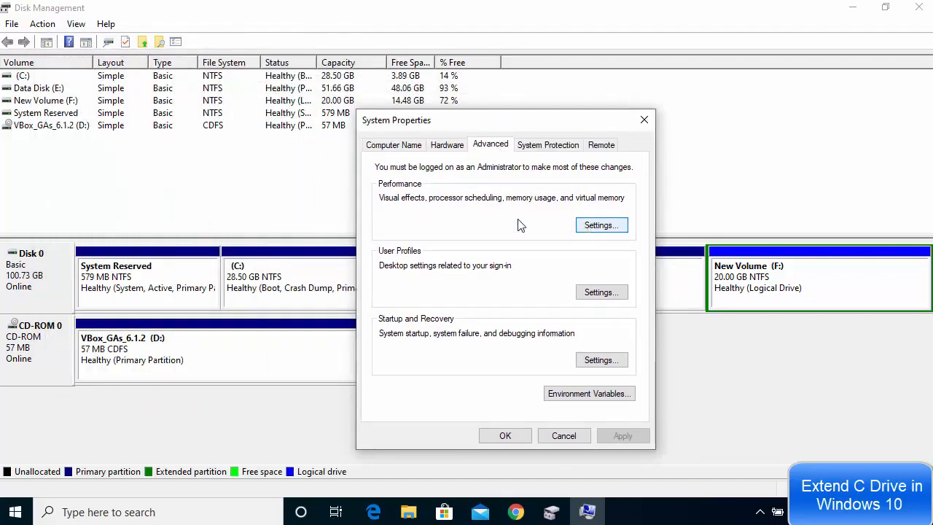
left_click(599, 228)
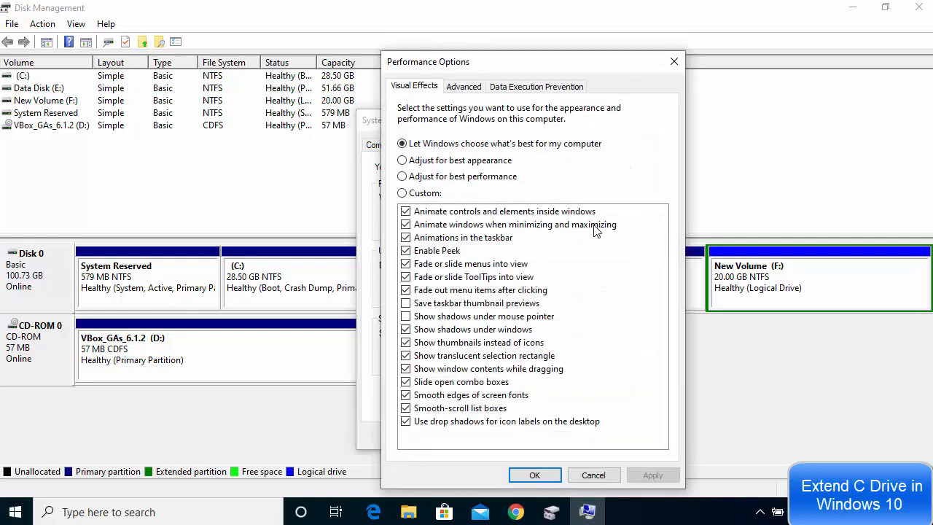
left_click(465, 87)
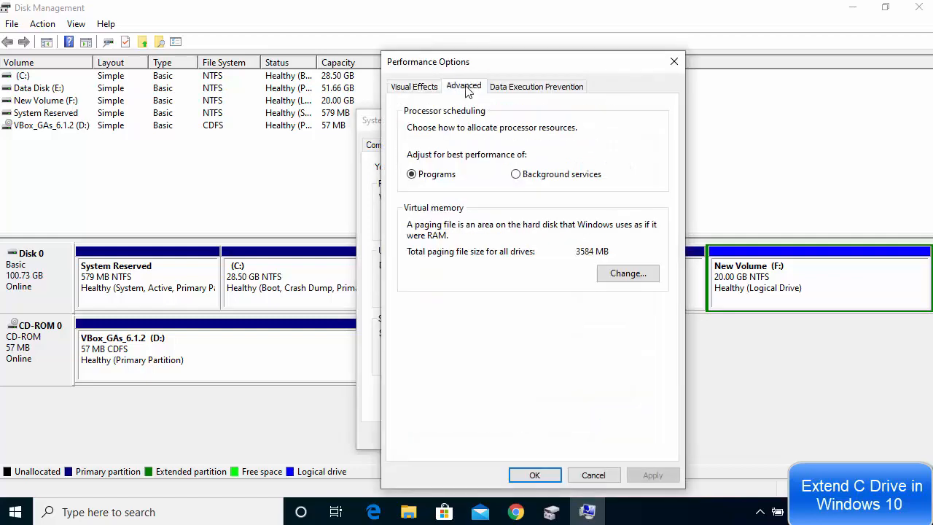
left_click(619, 279)
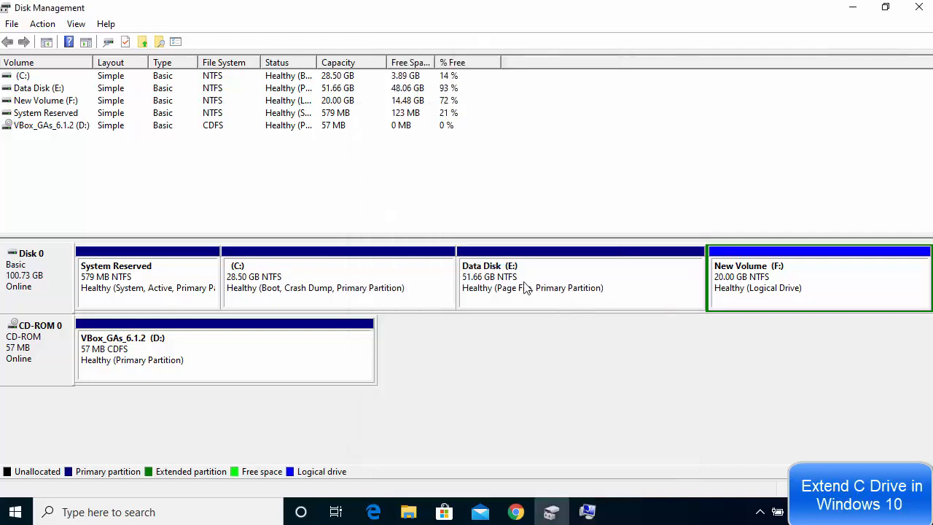
- Recheck the volume operations offered for Data Disk (E:) in Disk Management and return to the Virtual Memory settings
right_click(531, 284)
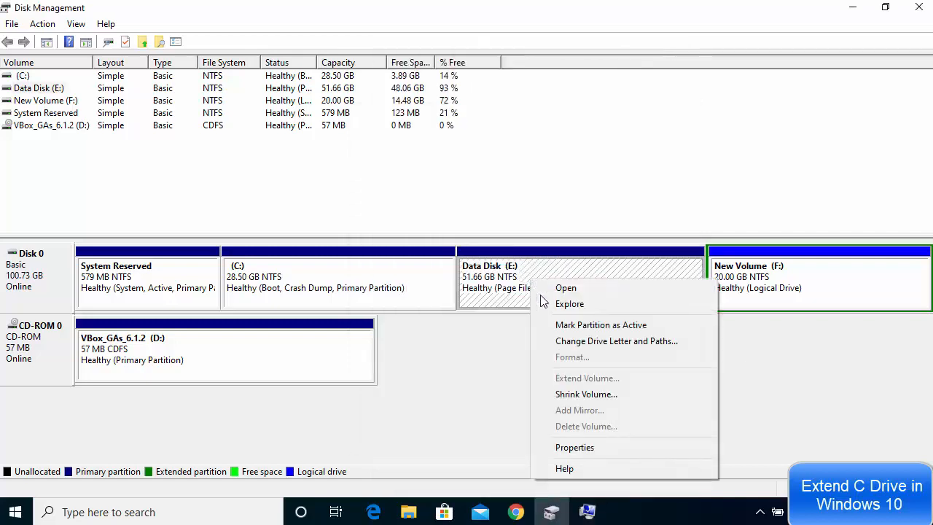
left_click(480, 341)
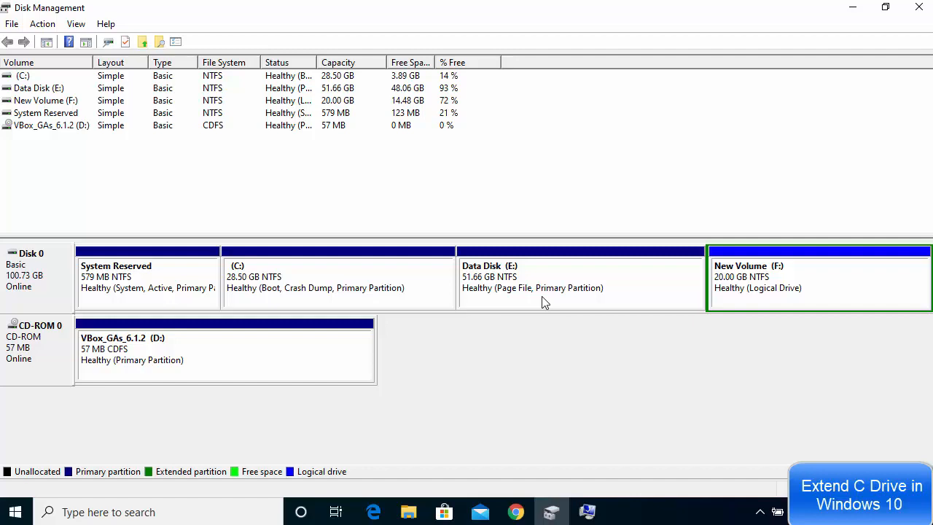
left_click(587, 512)
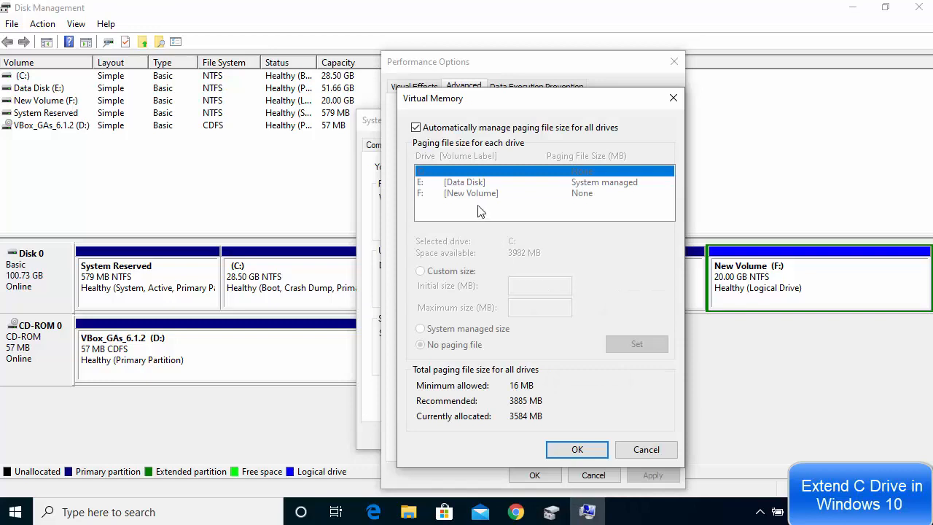
- Turn off automatic paging file management for all drives and set Data Disk (E:) to No paging file
left_click(416, 129)
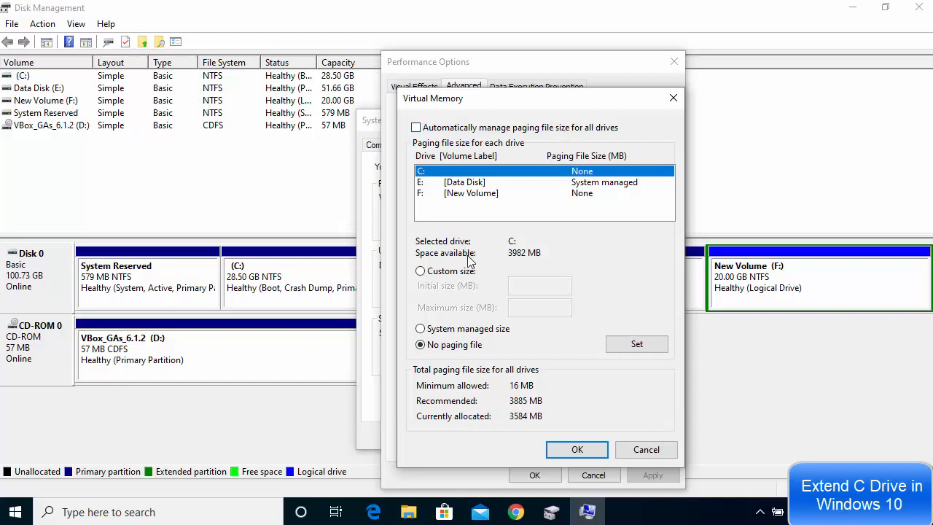
left_click(460, 188)
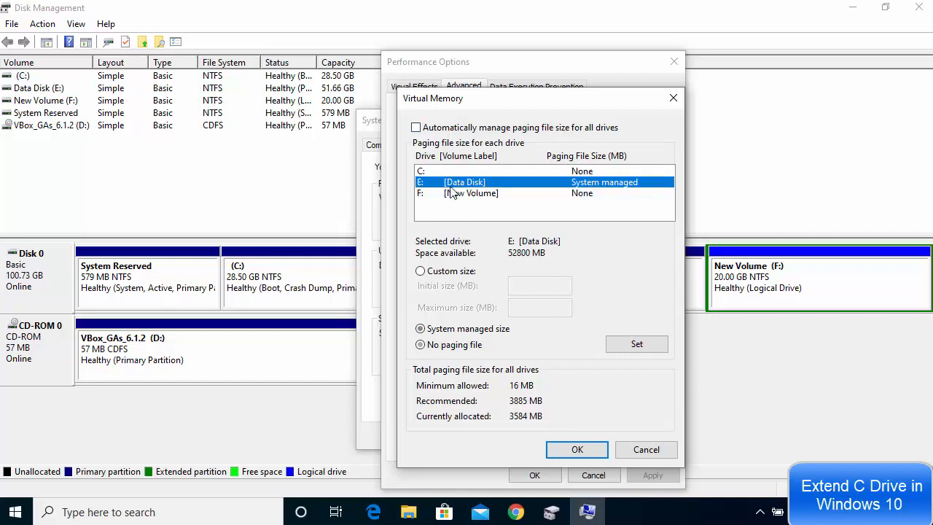
left_click(421, 345)
left_click(627, 347)
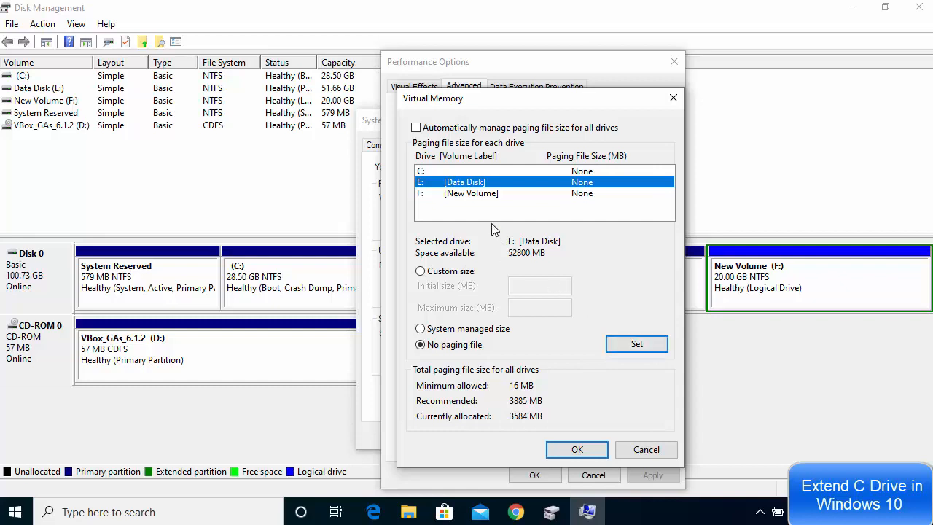
- Set the C: drive's paging file to System managed size and accept the Virtual Memory, Performance Options and System Properties dialogs
left_click(441, 172)
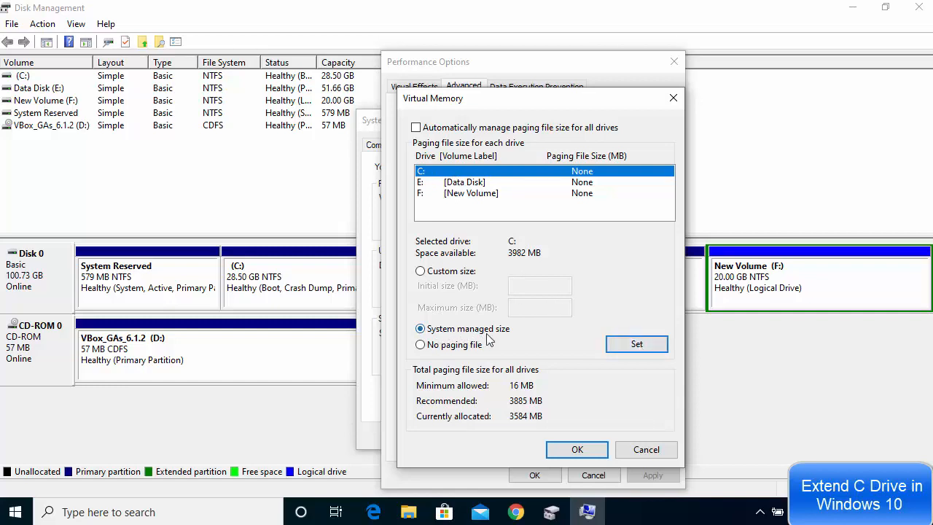
left_click(621, 348)
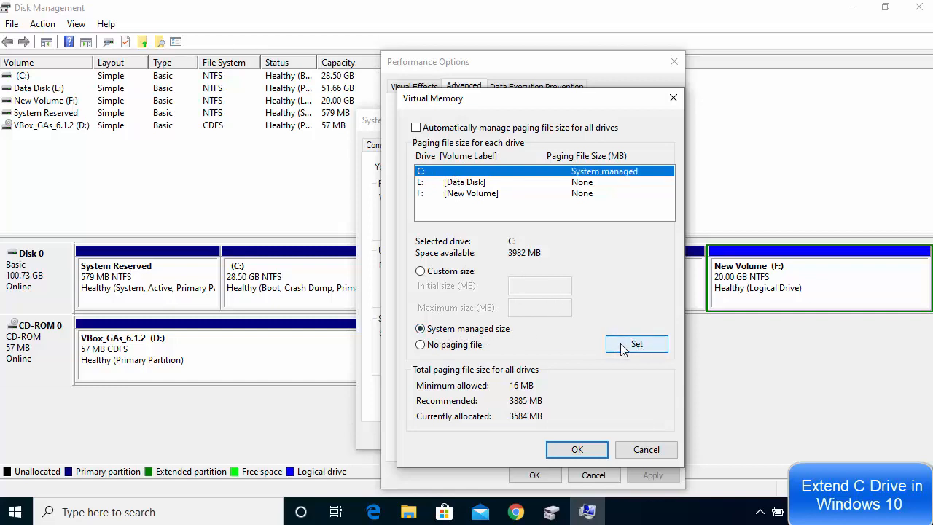
left_click(464, 184)
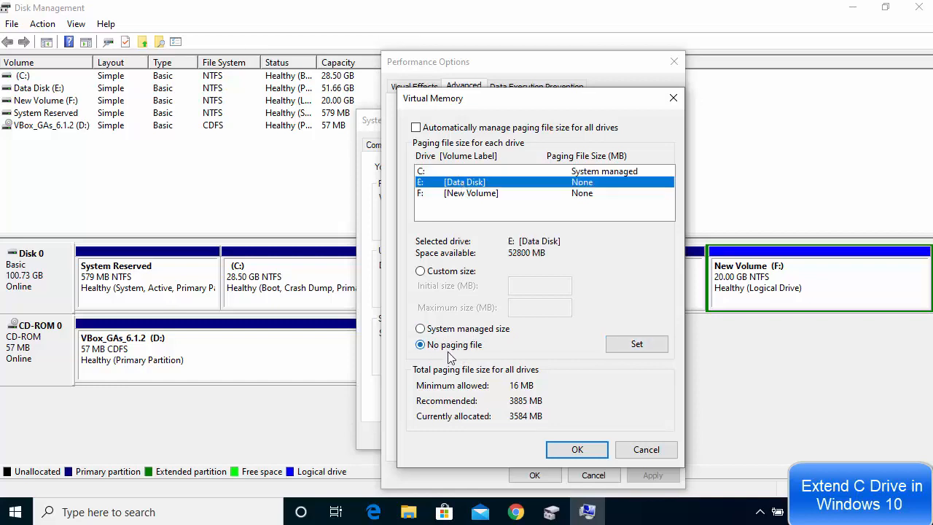
left_click(445, 172)
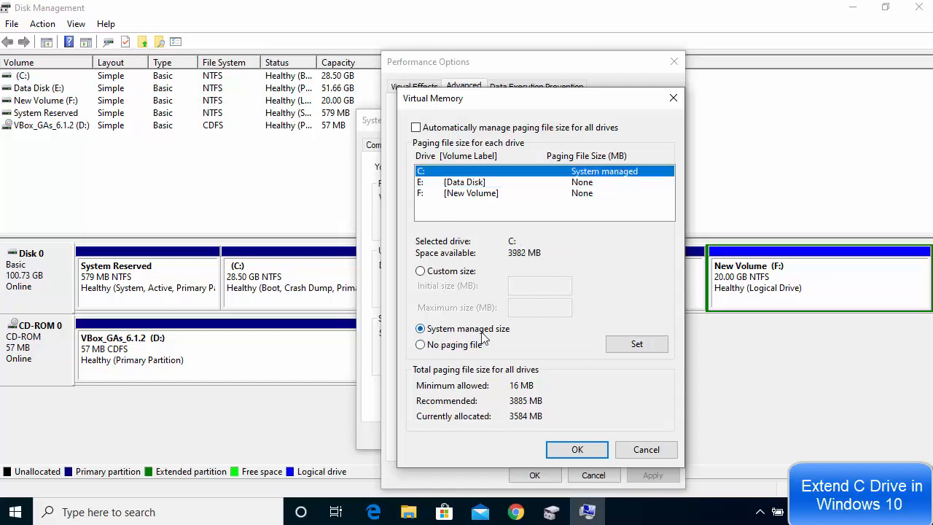
left_click(577, 449)
left_click(535, 474)
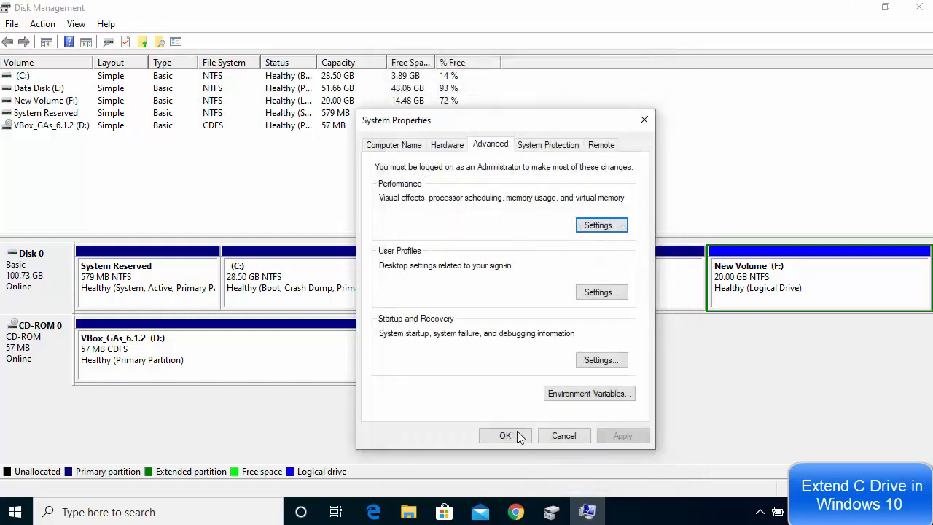
left_click(510, 435)
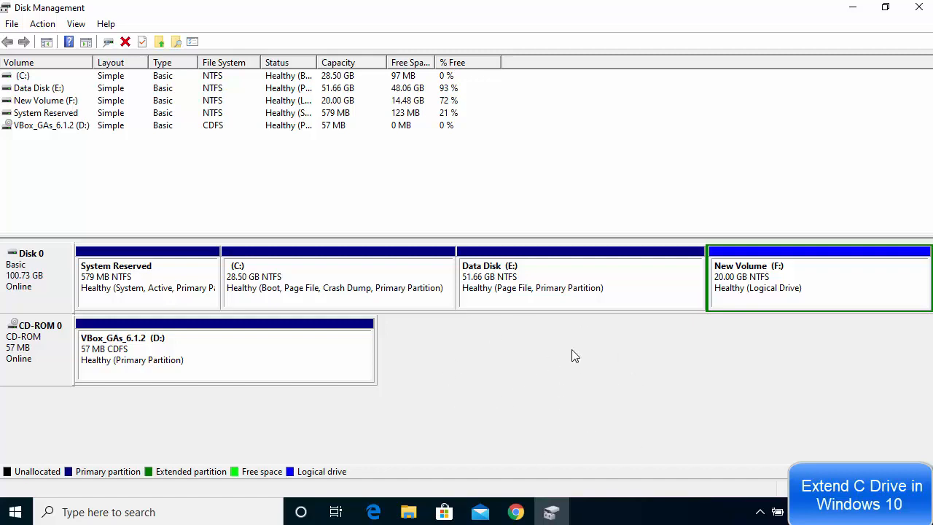
- Close Disk Management and restart Windows to apply the paging file change
left_click(920, 16)
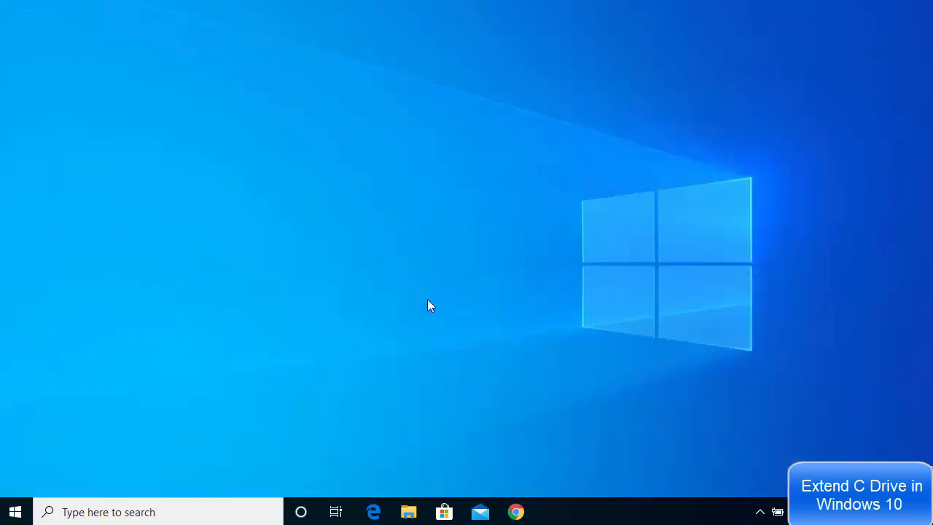
left_click(16, 512)
left_click(18, 480)
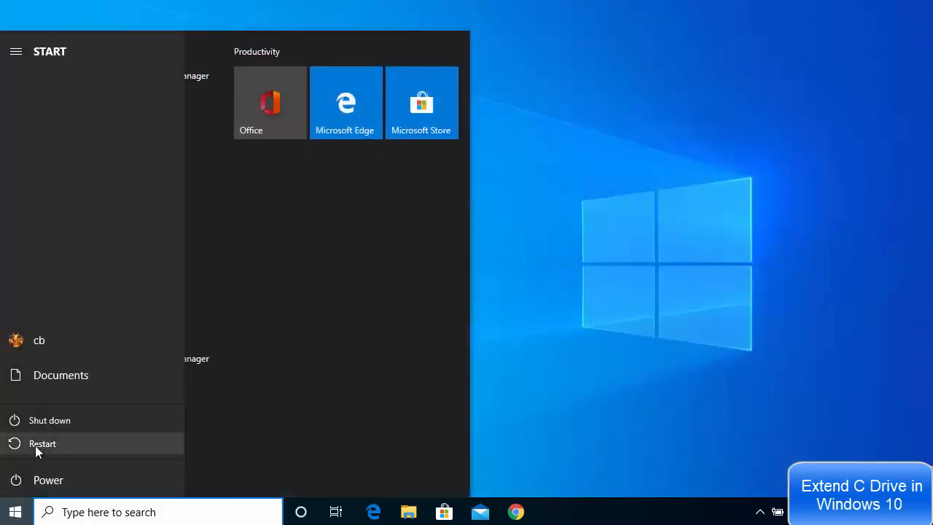
left_click(35, 446)
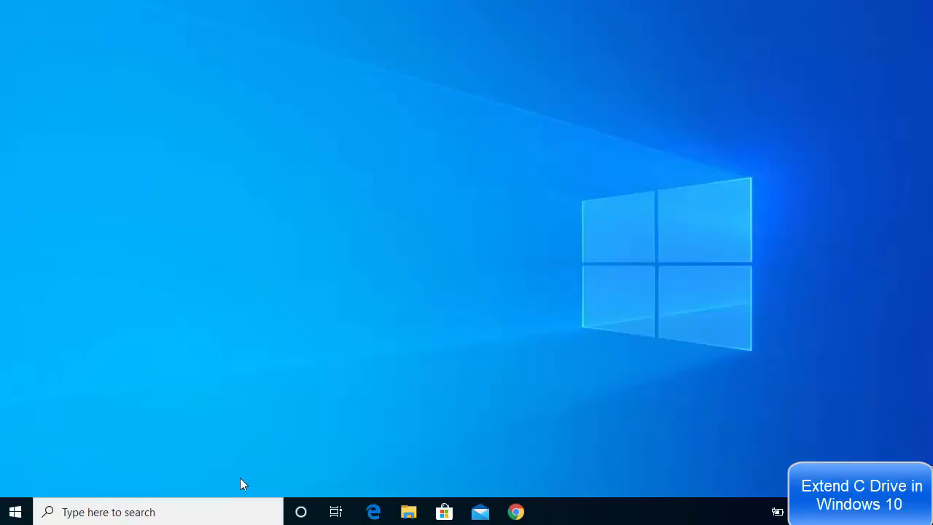
- Search Windows for "disk ma", open Create and format hard disk partitions, and maximize the Disk Management window
left_click(190, 512)
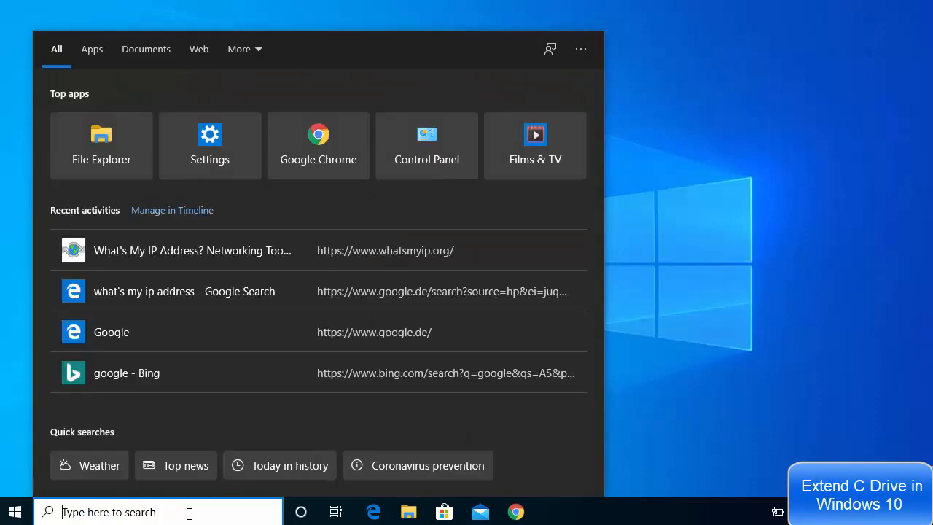
type("disk ma")
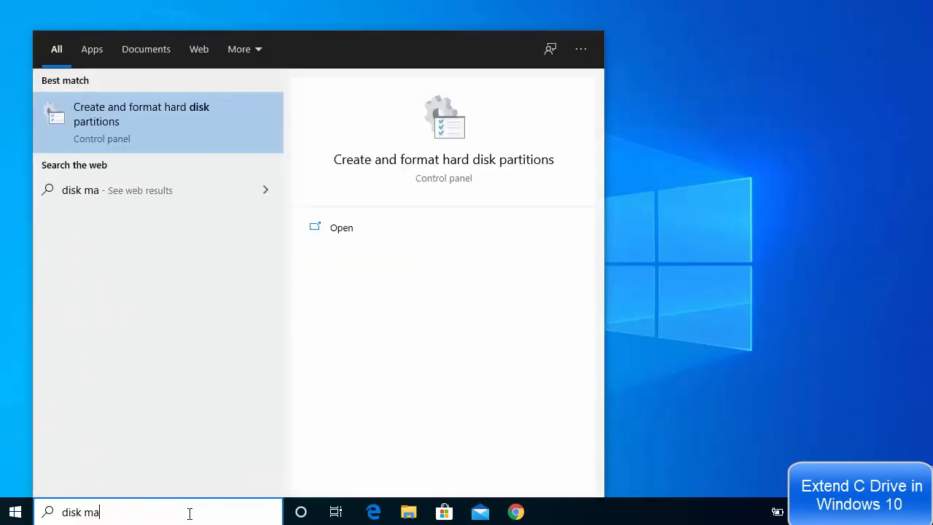
left_click(111, 116)
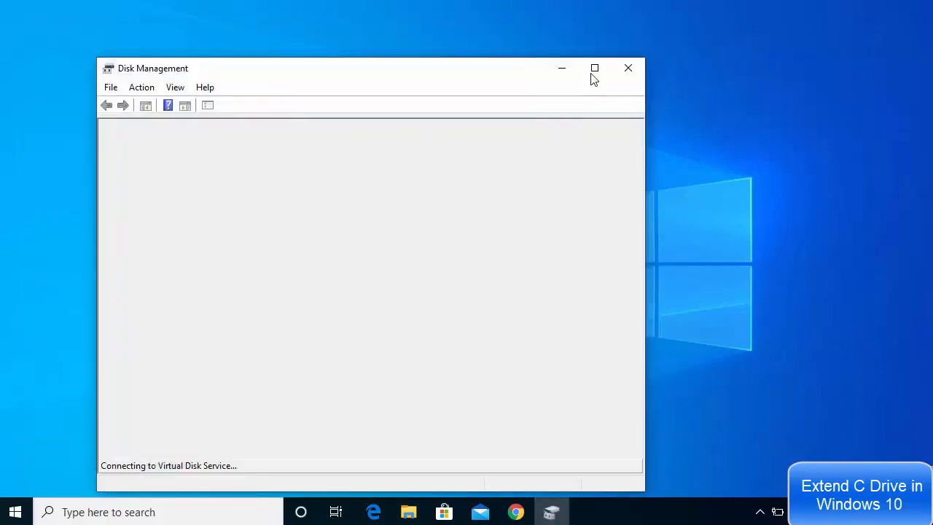
left_click(594, 68)
left_click(556, 363)
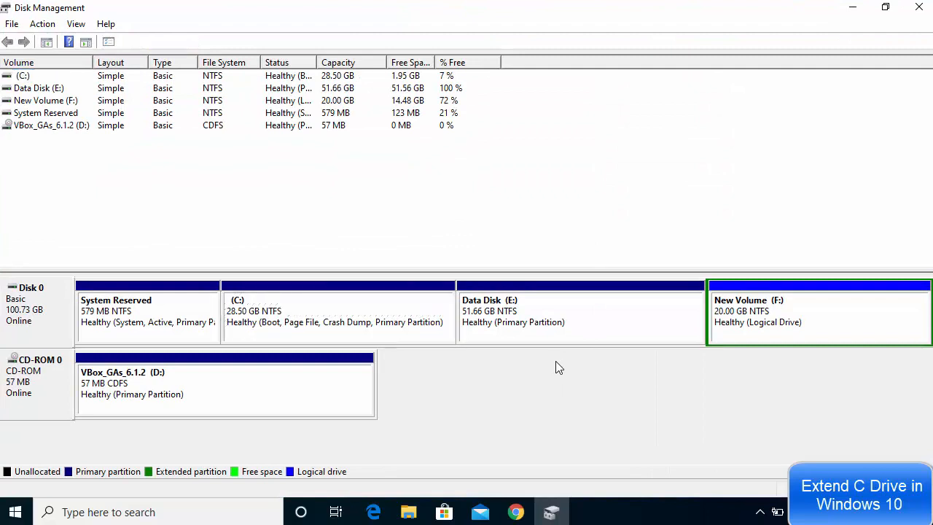
- Delete the Data Disk (E:) volume on Disk 0 and accept the erasure of its data
left_click(552, 324)
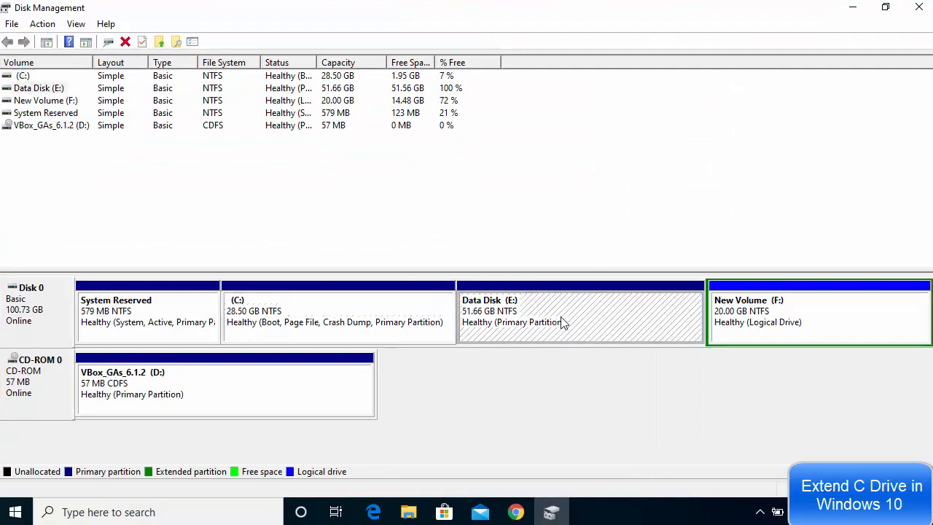
right_click(562, 323)
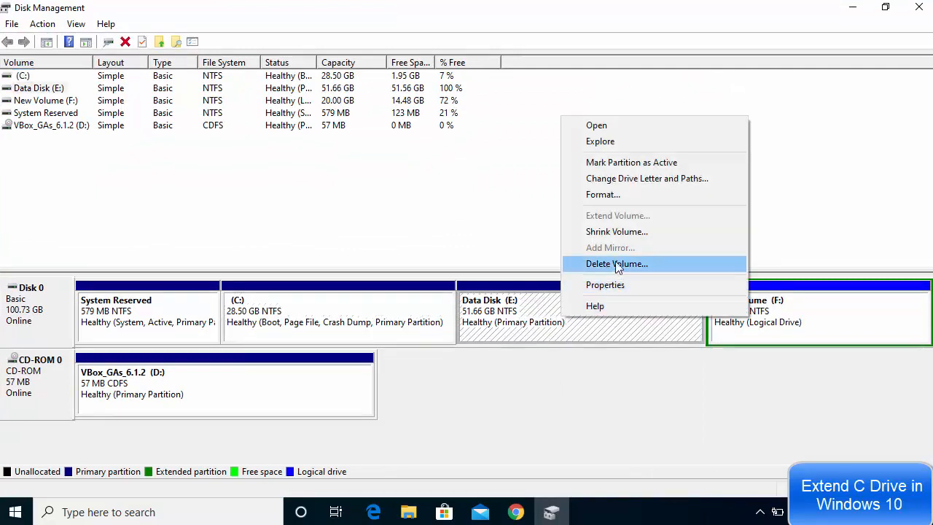
left_click(578, 400)
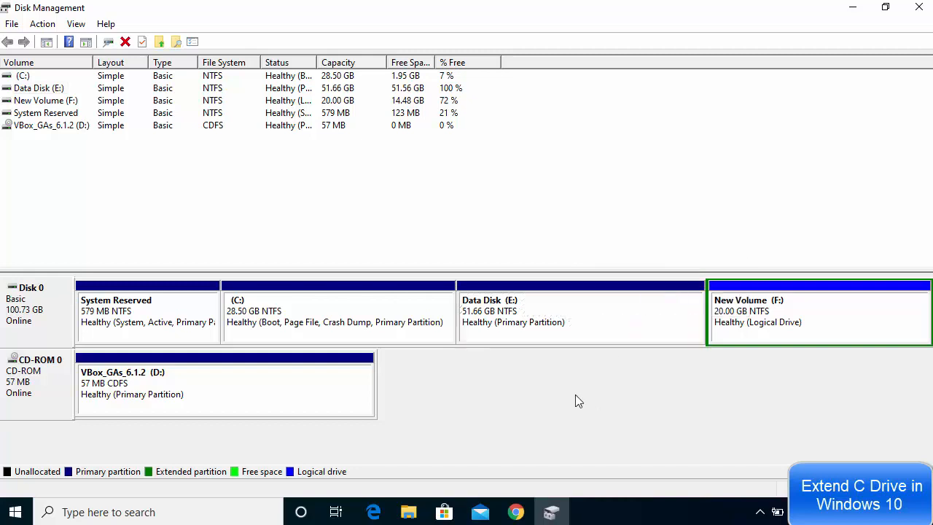
right_click(563, 313)
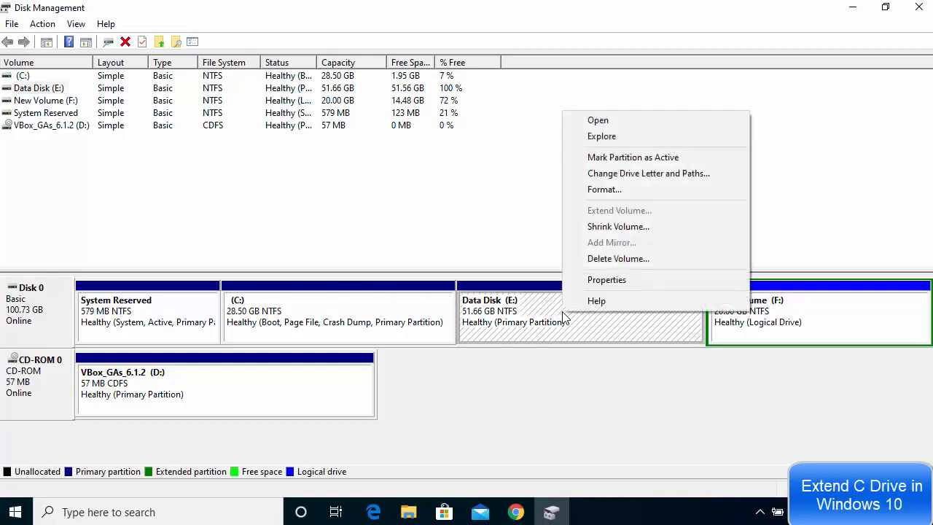
left_click(608, 259)
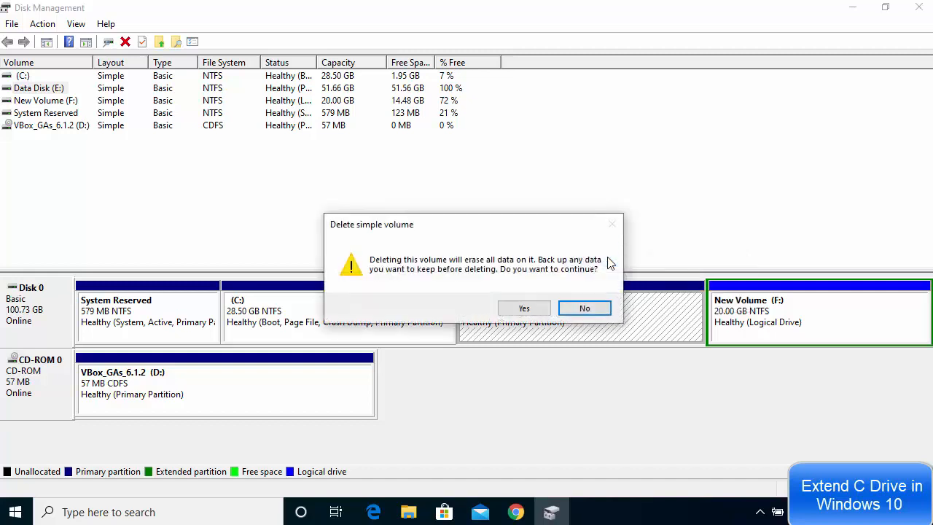
left_click(524, 308)
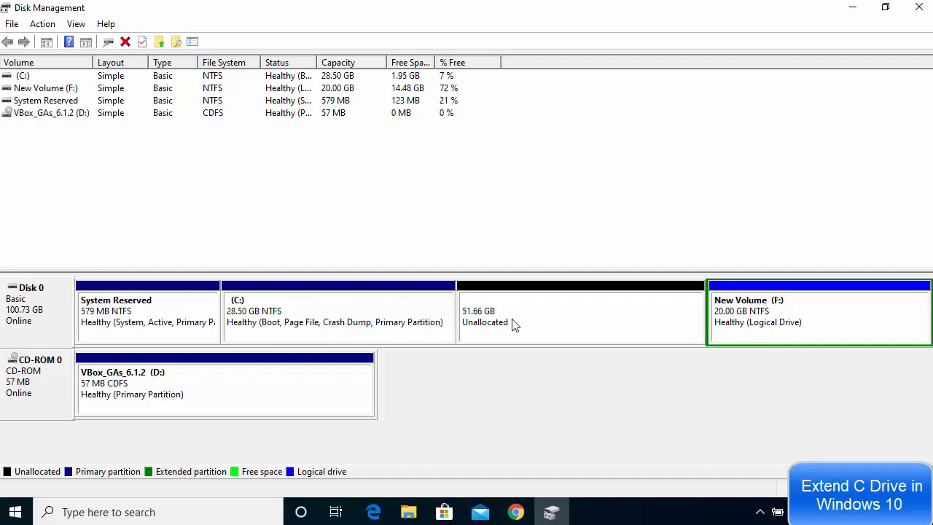
- Extend the C: volume with the full 52898 MB of adjacent unallocated space on Disk 0
left_click(286, 324)
right_click(332, 315)
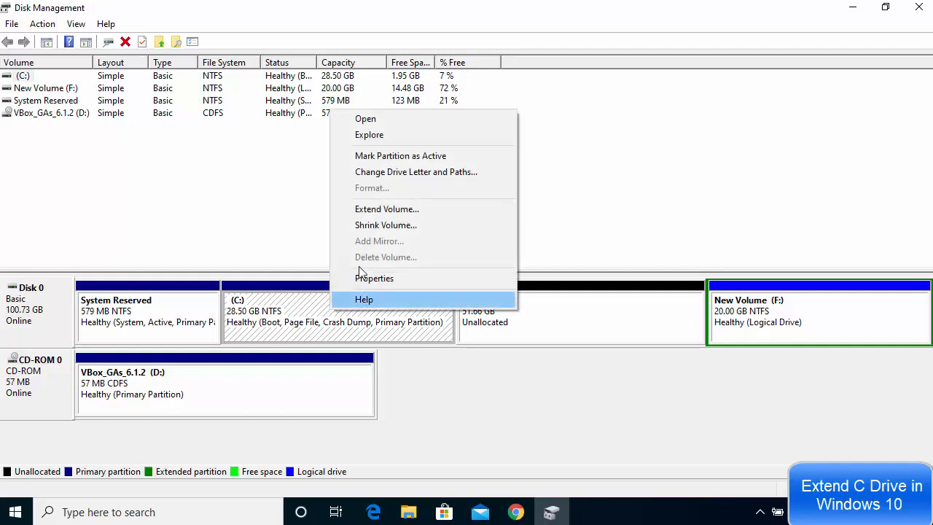
left_click(378, 210)
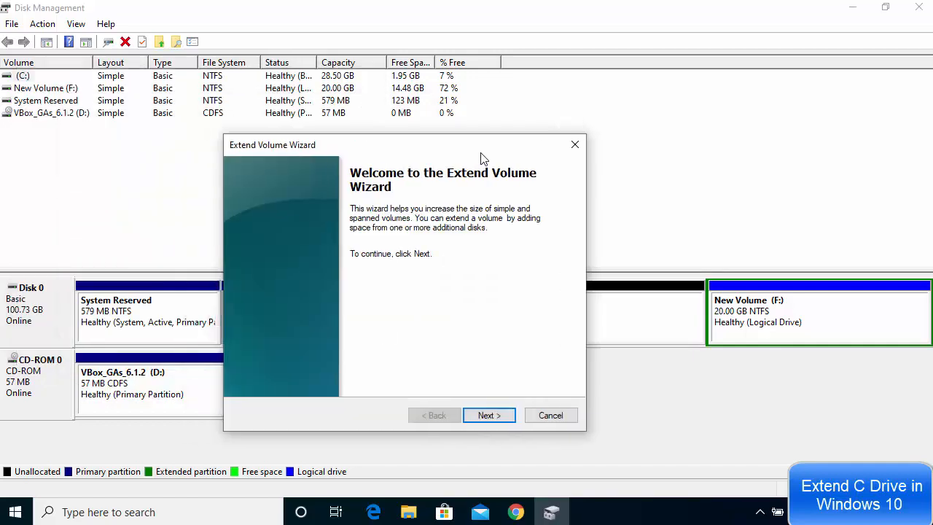
left_click(529, 412)
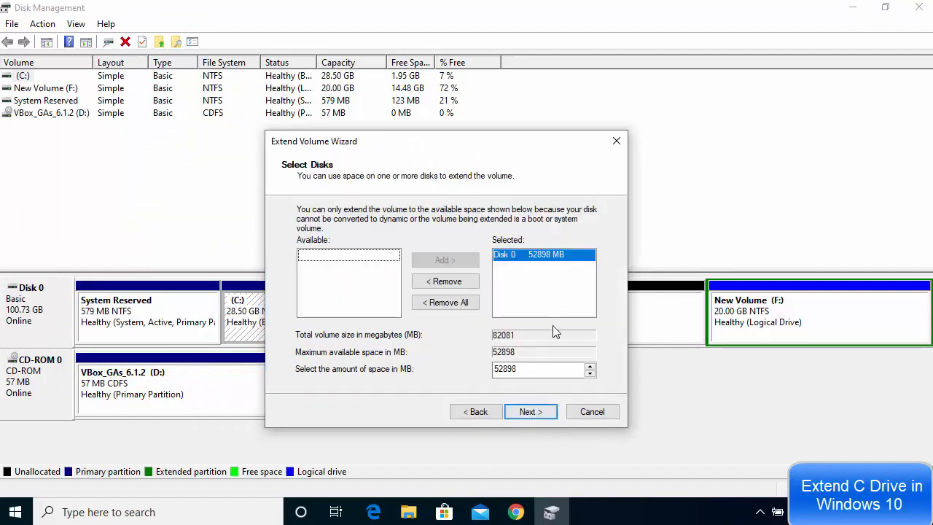
left_click(524, 414)
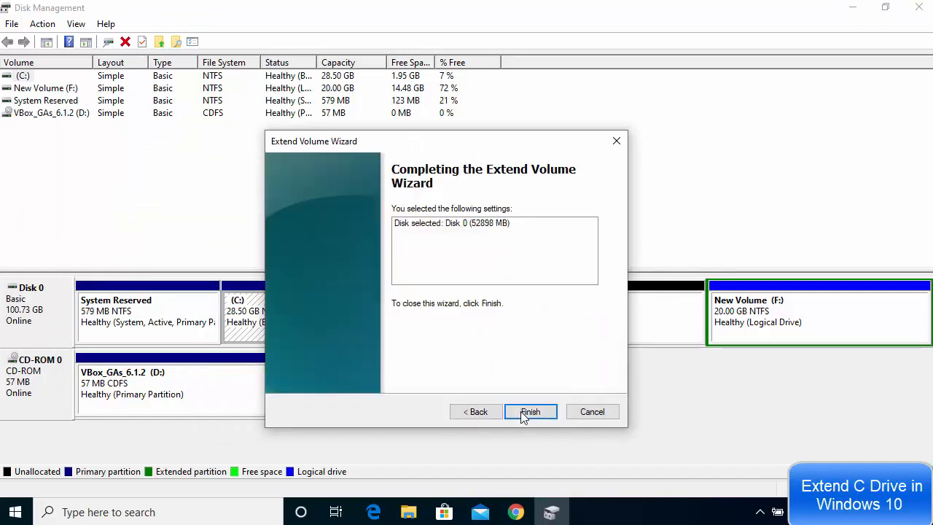
left_click(525, 413)
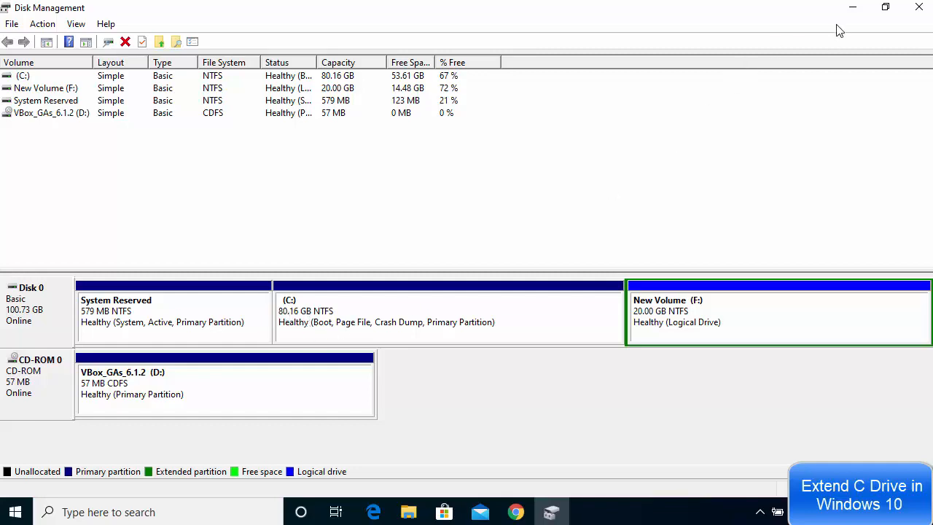
- Minimize Disk Management, switch to This PC in File Explorer, and check the total size and free space of Local Disk (C:)
left_click(851, 9)
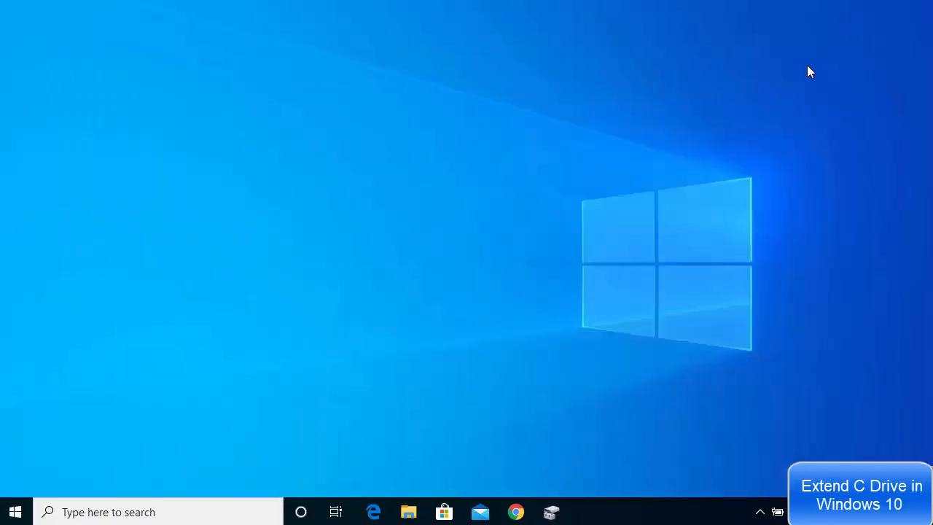
left_click(409, 510)
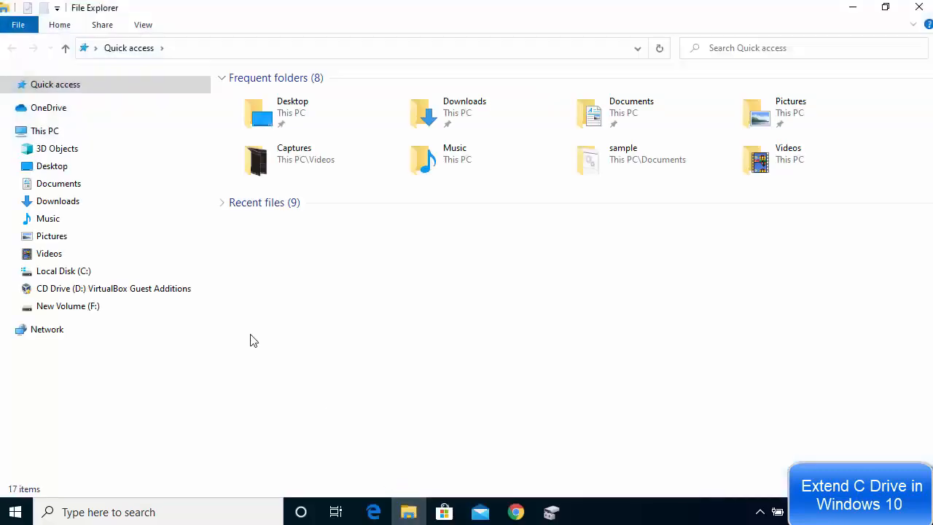
left_click(64, 132)
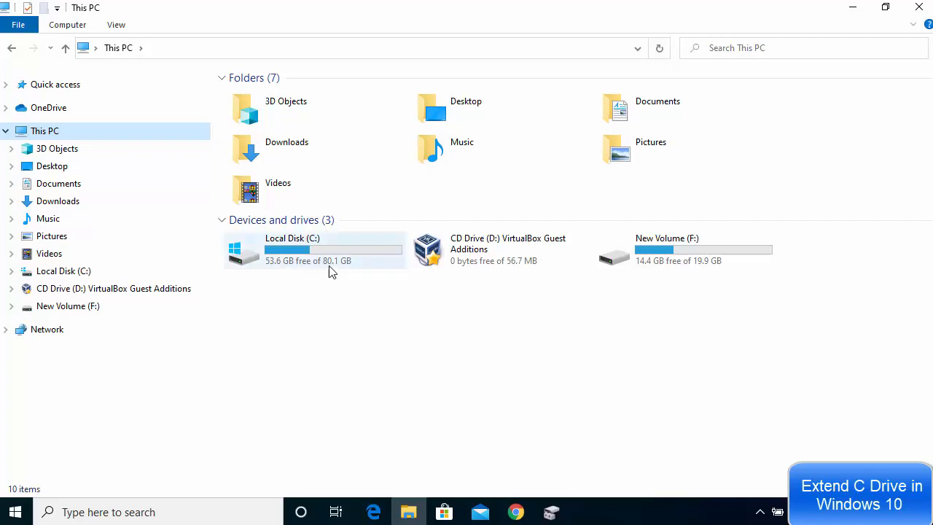
mouse_move(336, 271)
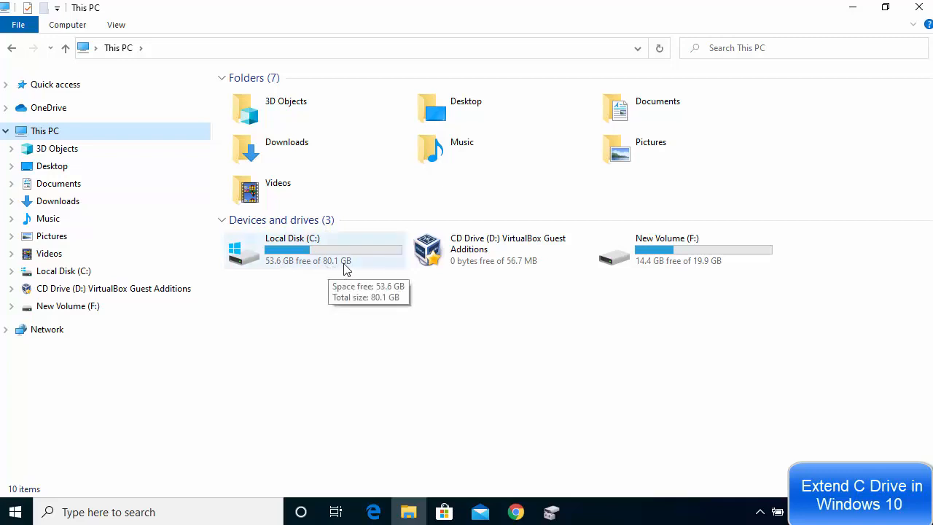